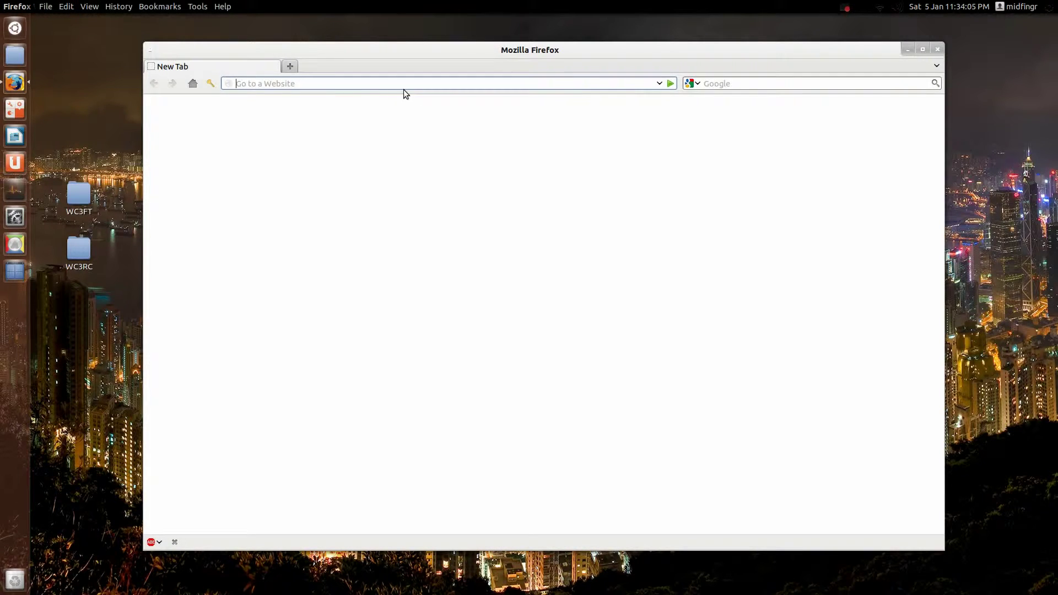
pyautogui.write('pa')
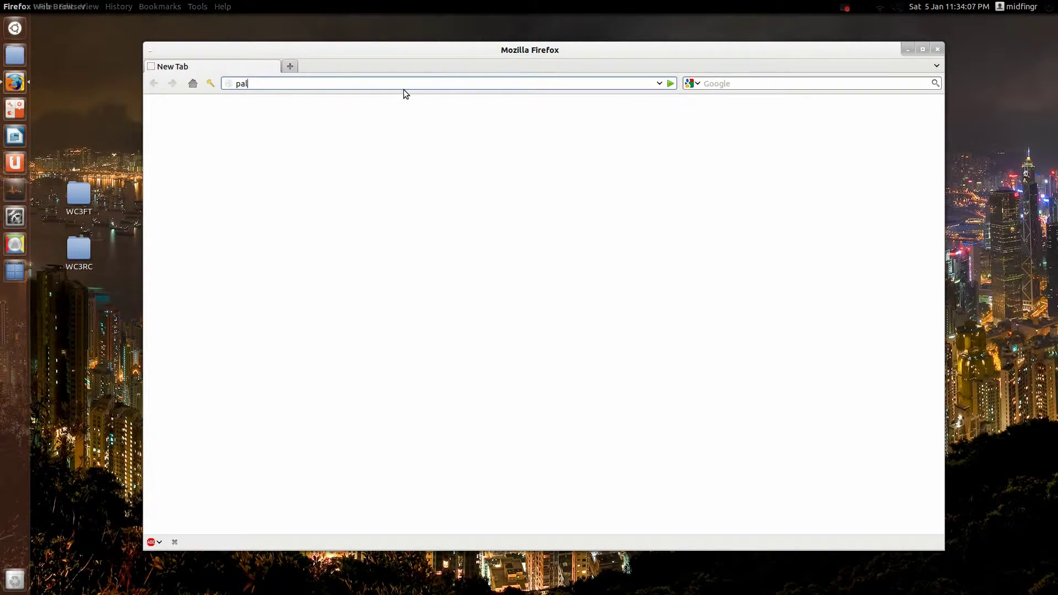
pyautogui.press('BackSpace')
pyautogui.press('BackSpace')
pyautogui.write('playonlinux.com/')
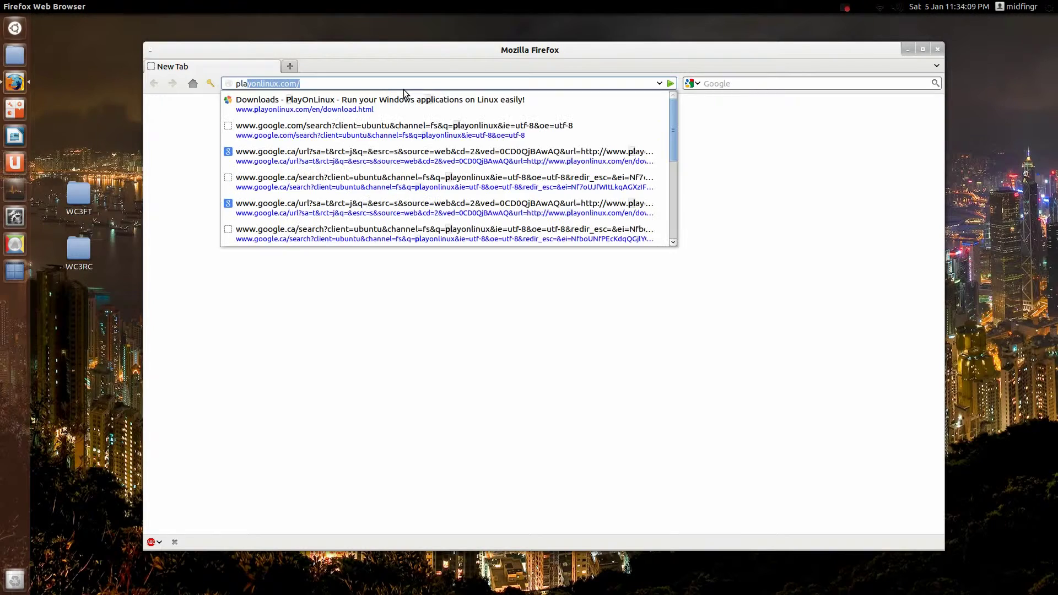
pyautogui.press('Down')
pyautogui.press('Return')
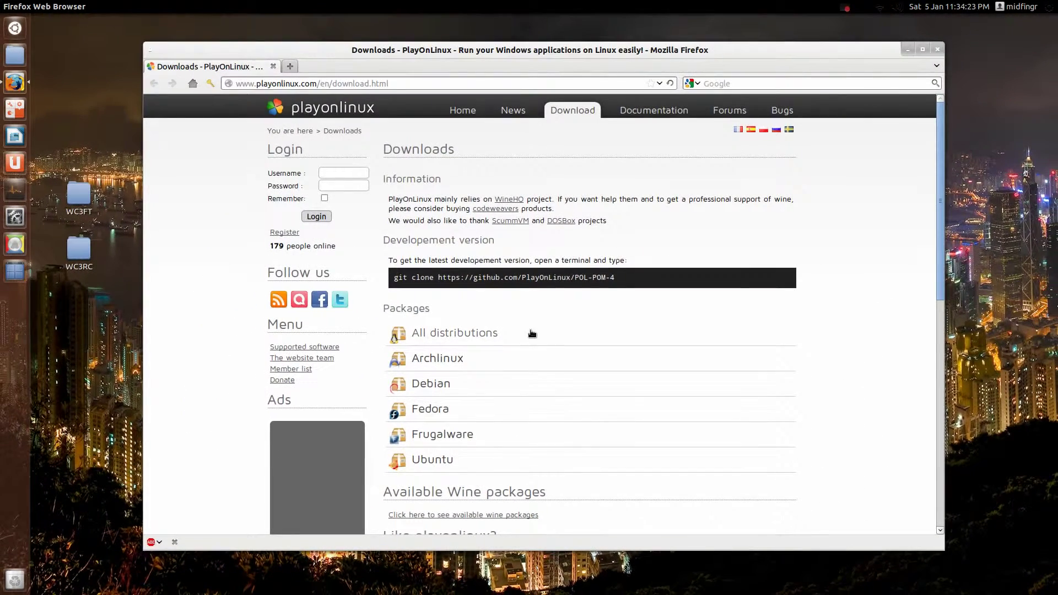
# Expand the Ubuntu section in the package list of the downloads page.
pyautogui.scroll(-2, 532, 433)
pyautogui.scroll(-4, 532, 434)
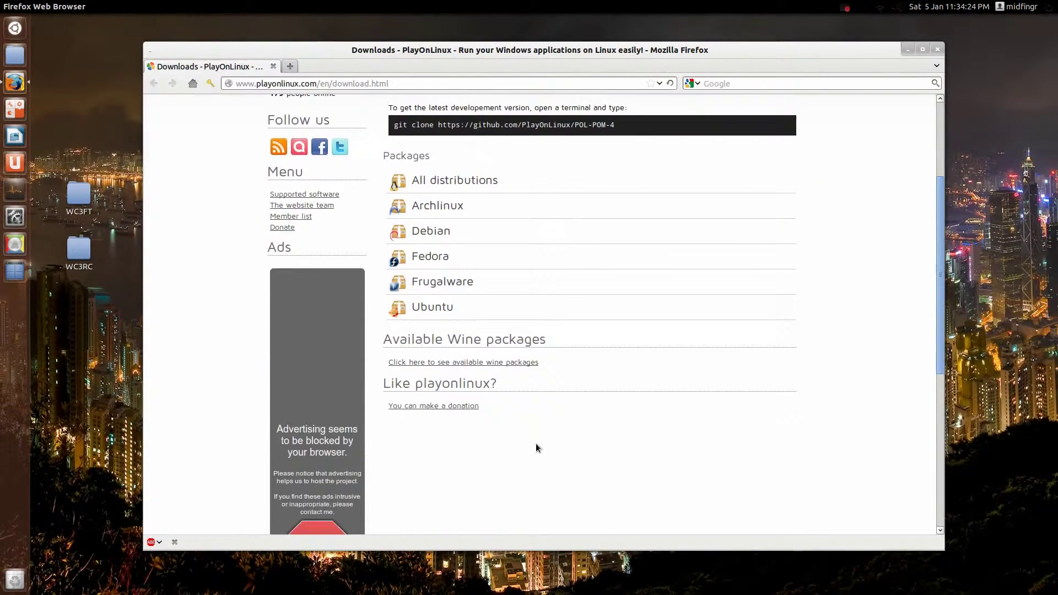
pyautogui.click(438, 308)
pyautogui.scroll(1, 600, 391)
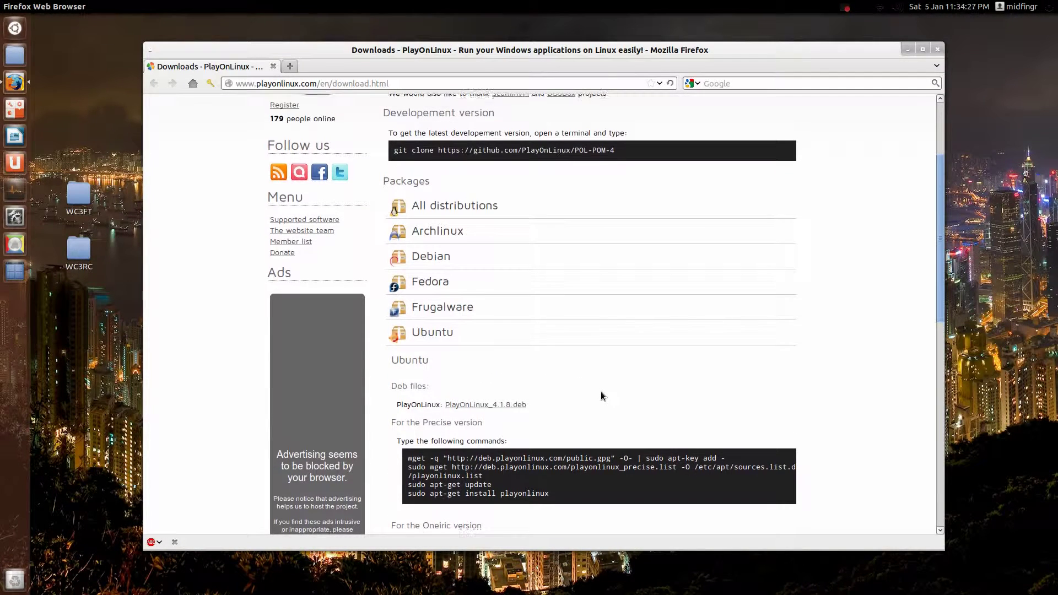
# Examine the Ubuntu .deb download and the install commands for the Precise version, then close the browser.
pyautogui.scroll(-3, 600, 391)
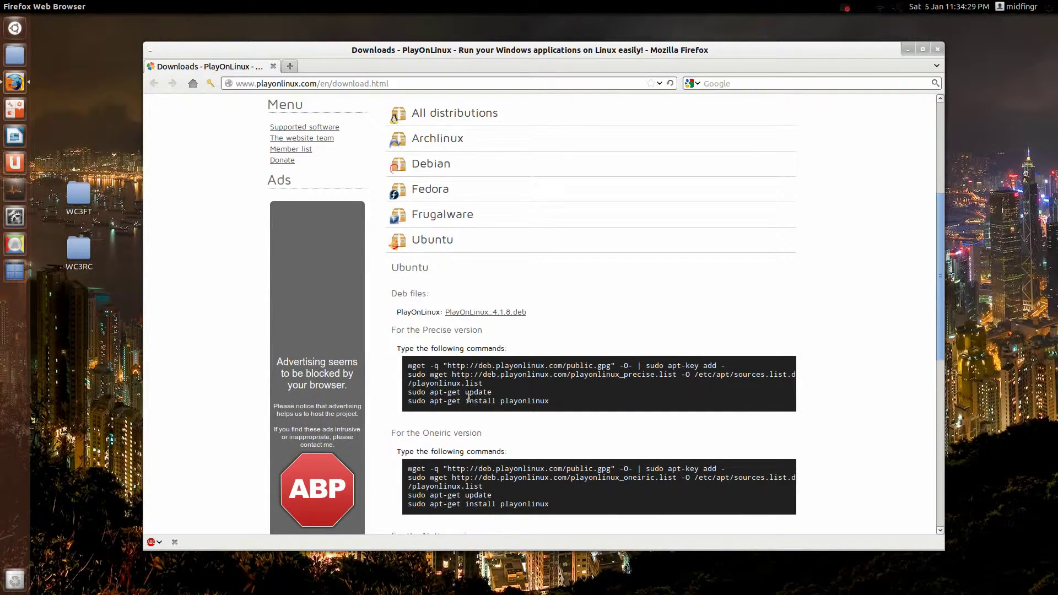
pyautogui.scroll(3, 552, 406)
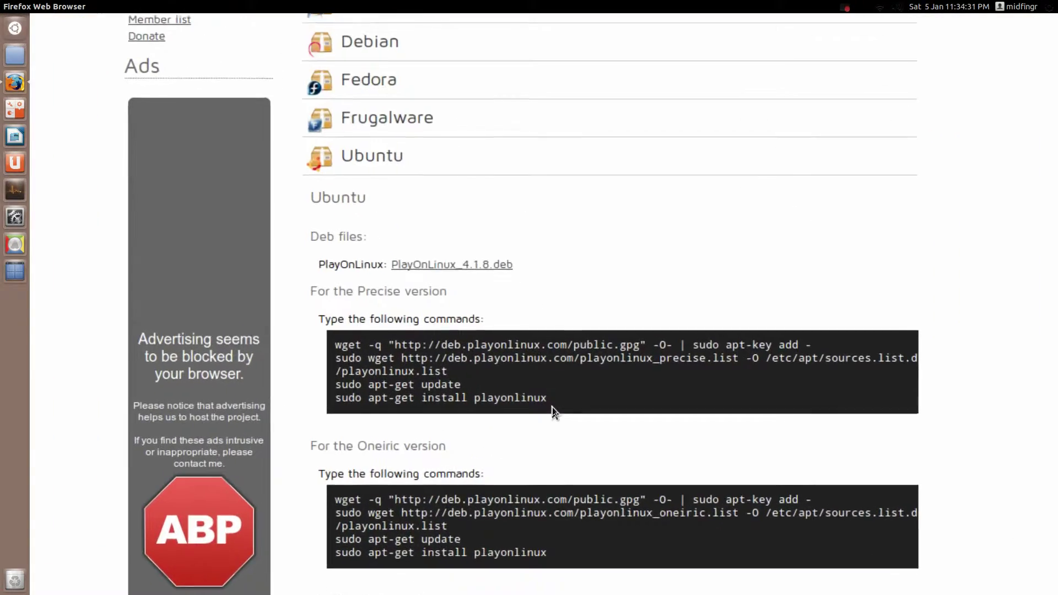
pyautogui.scroll(2, 506, 326)
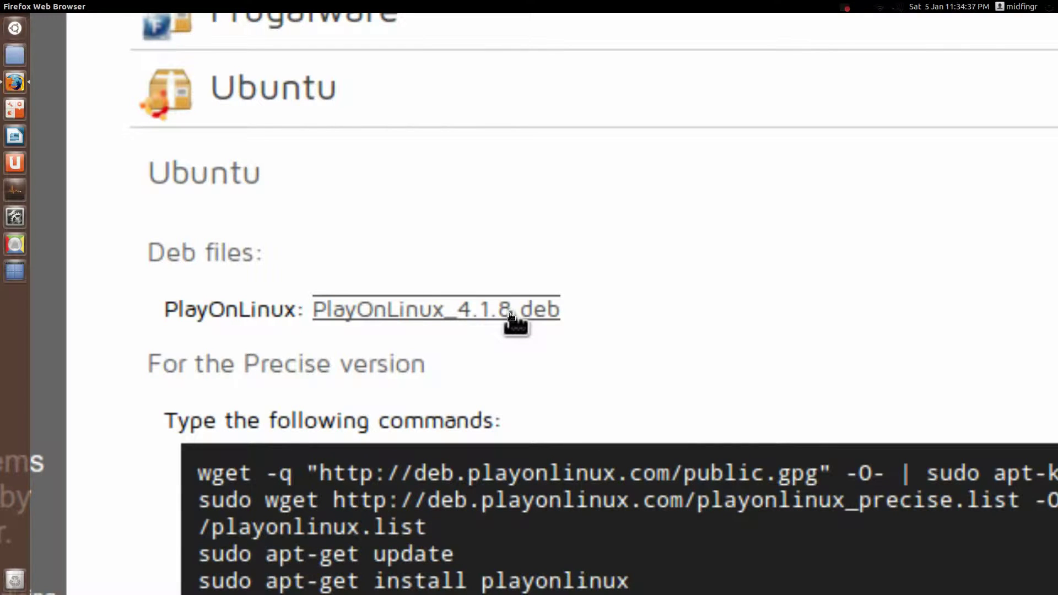
pyautogui.scroll(-1, 510, 316)
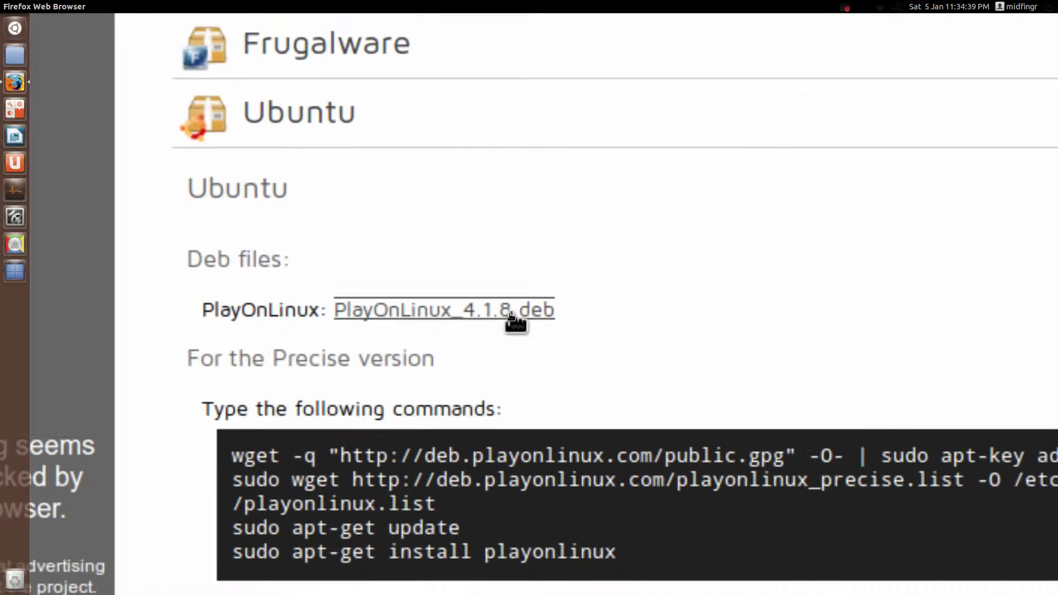
pyautogui.scroll(-1, 511, 315)
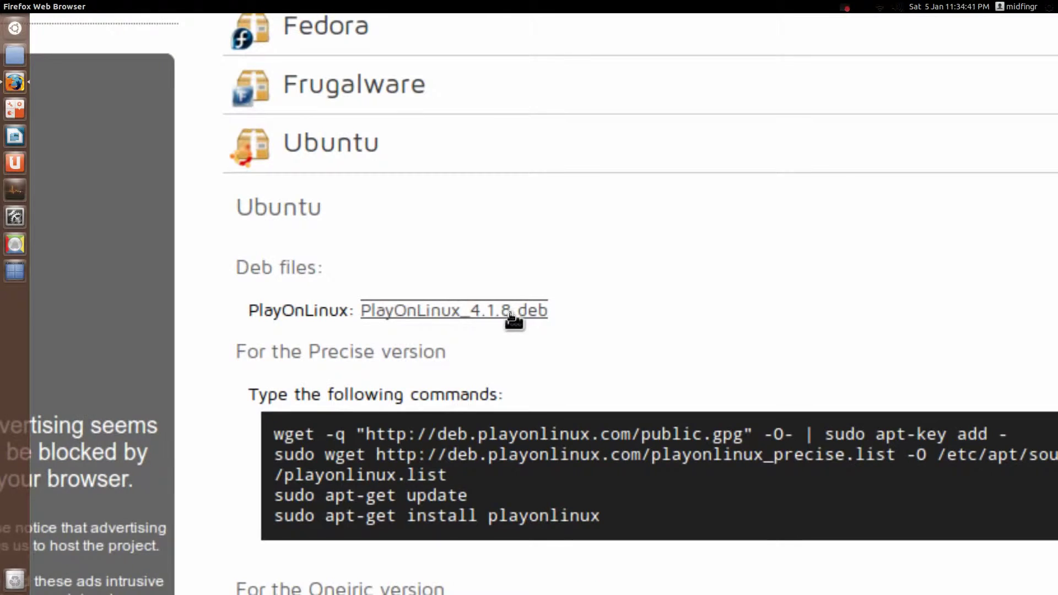
pyautogui.scroll(1, 511, 316)
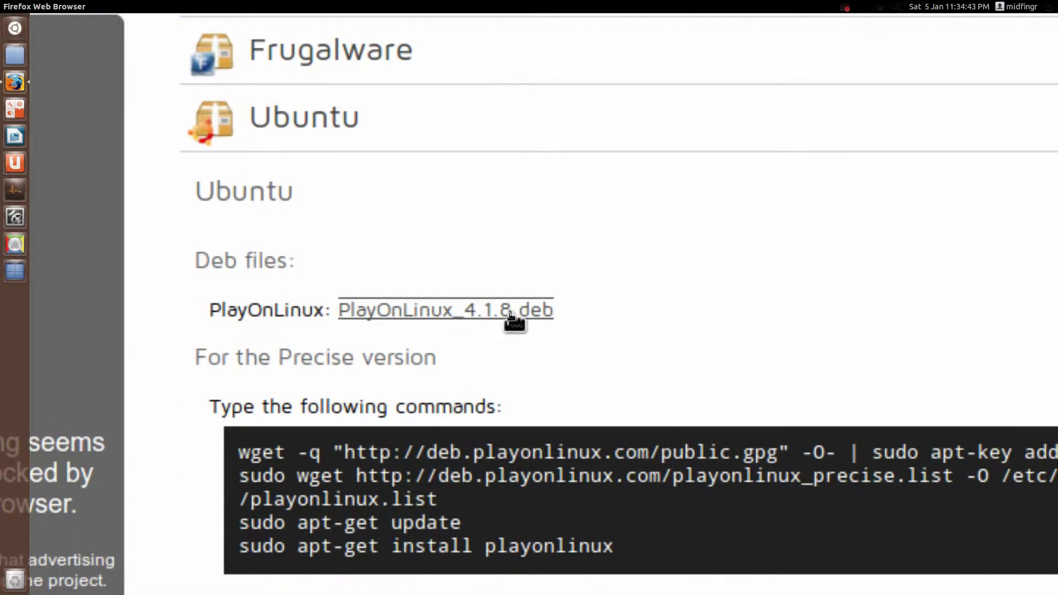
pyautogui.scroll(-5, 511, 316)
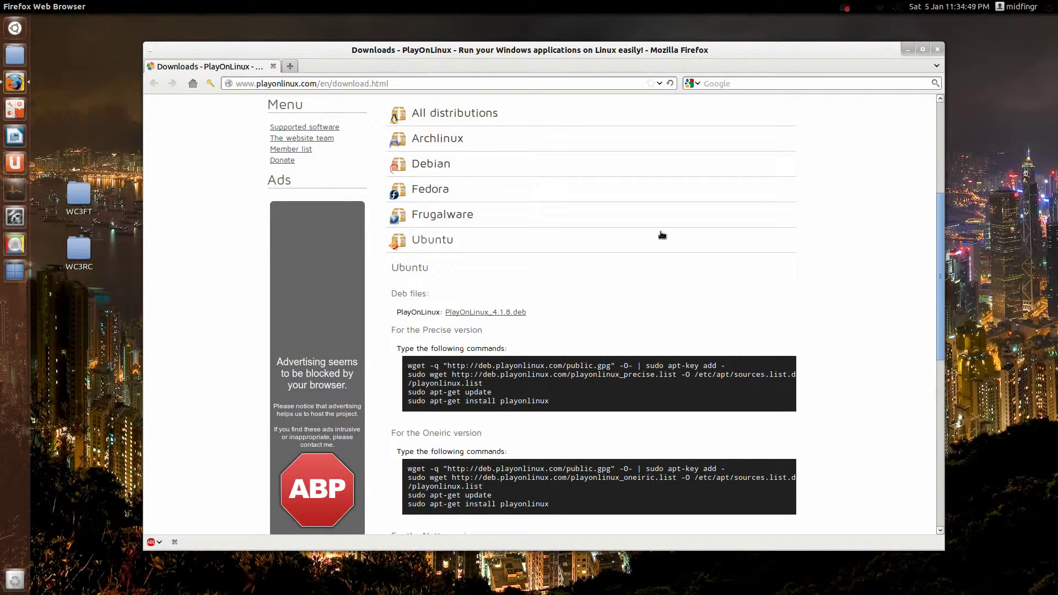
pyautogui.click(937, 50)
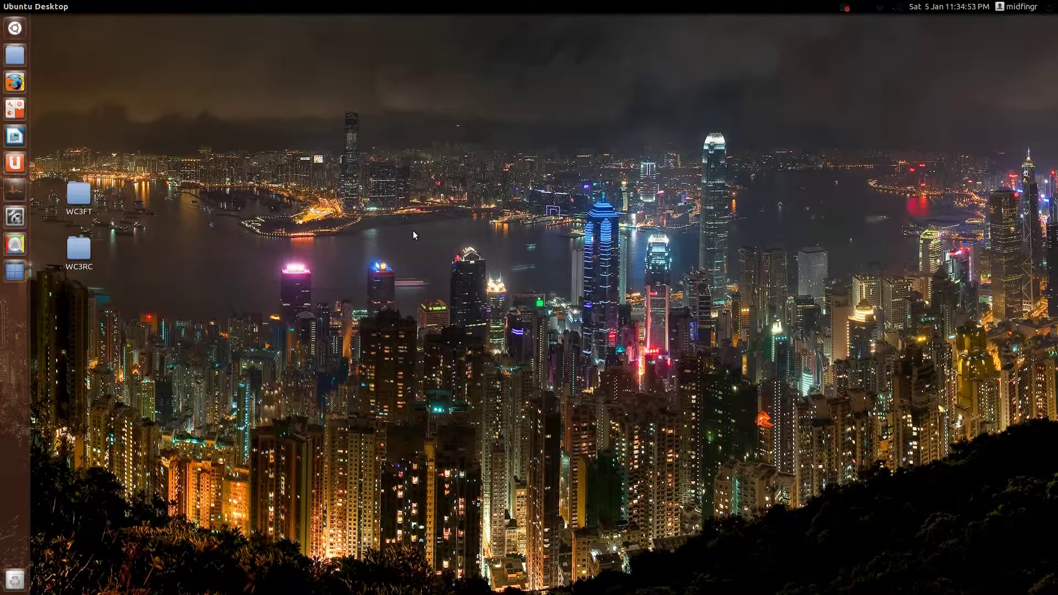
# Launch PlayOnLinux and search its list of installable programs for "warc".
pyautogui.click(17, 248)
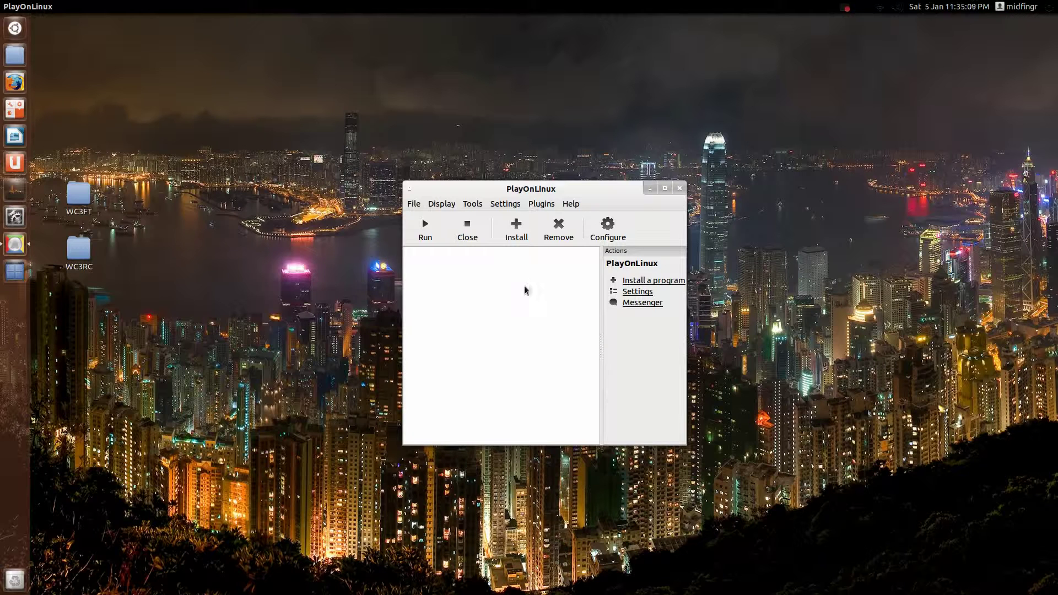
pyautogui.click(519, 234)
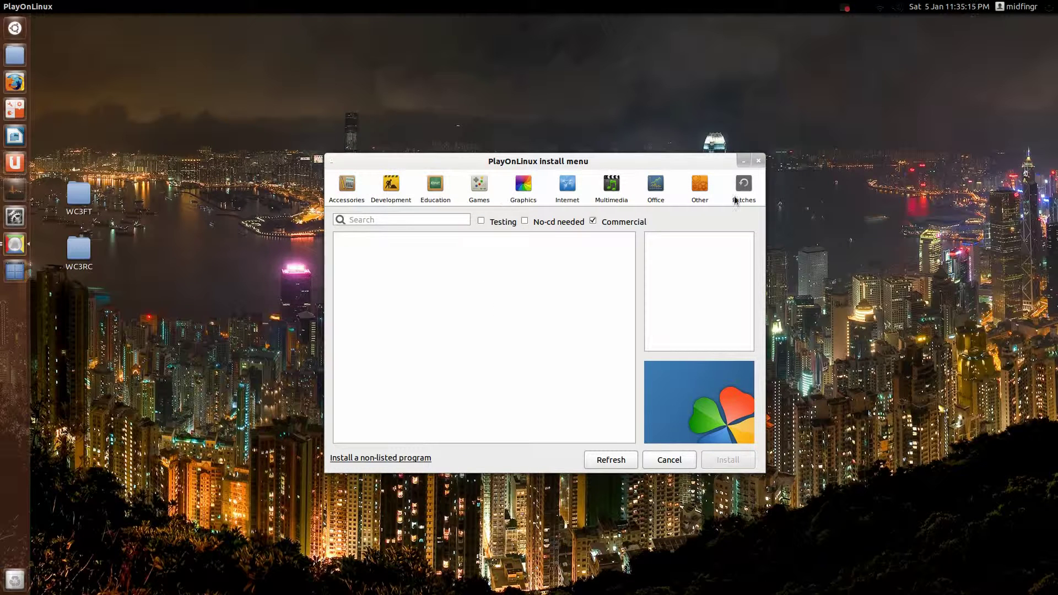
pyautogui.click(403, 218)
pyautogui.write('warc')
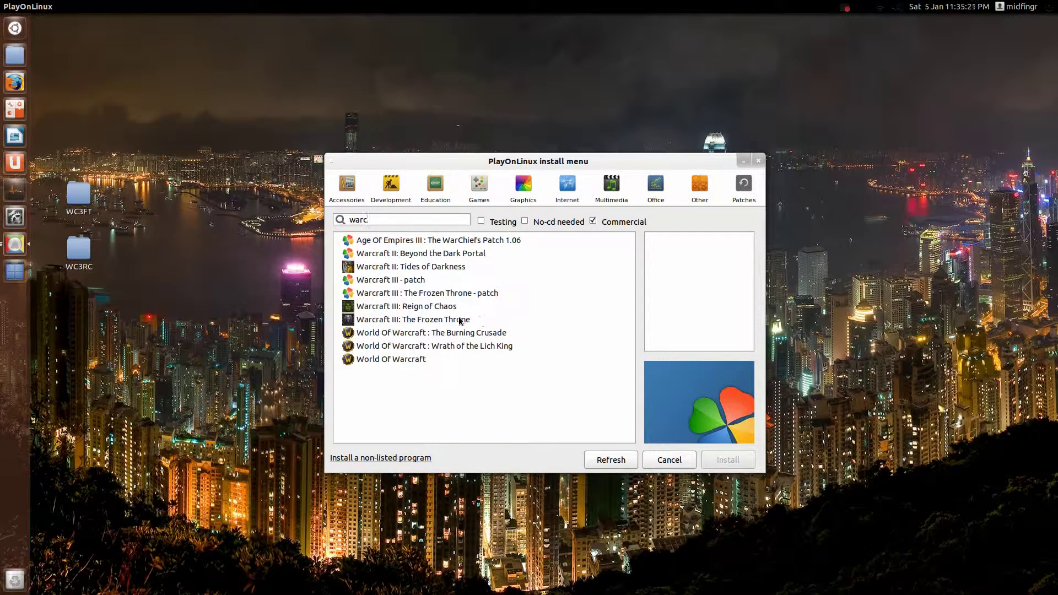
# Start installing Warcraft III: Reign of Chaos and continue past the notice and the wizard's welcome page.
pyautogui.click(413, 307)
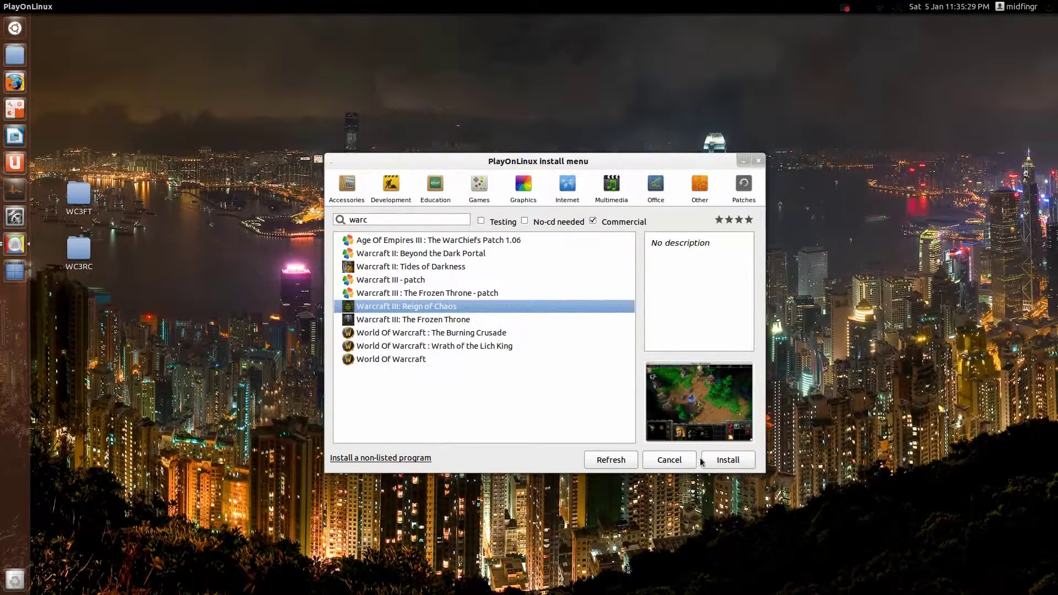
pyautogui.click(728, 460)
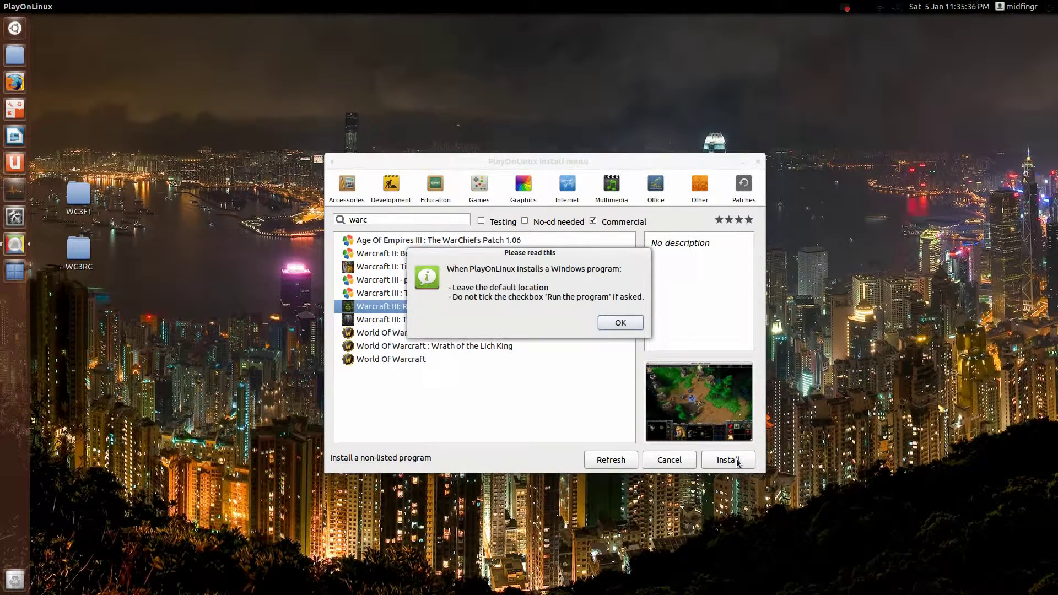
pyautogui.click(617, 326)
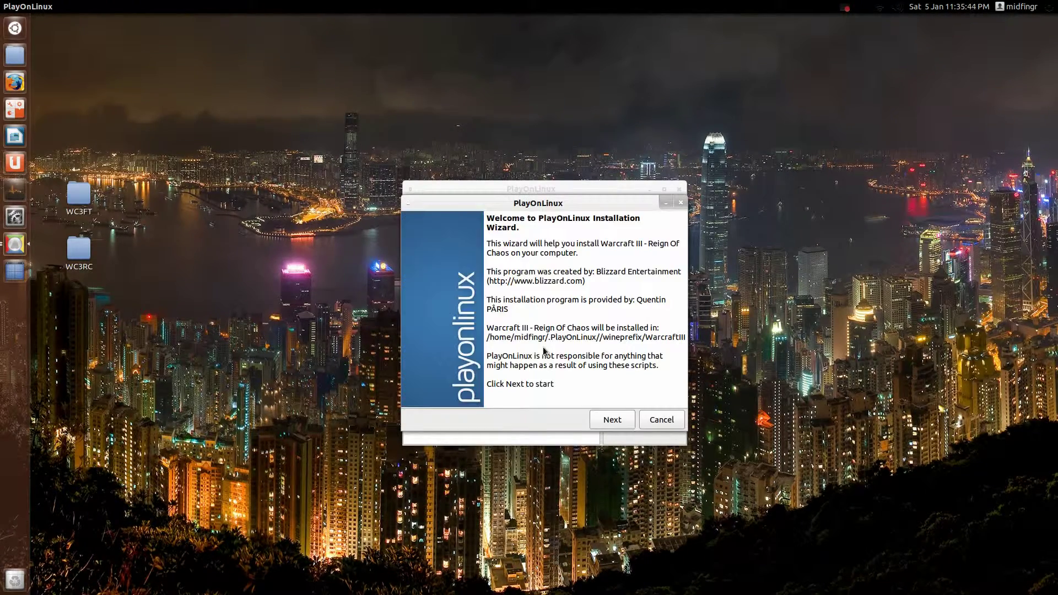
pyautogui.click(603, 427)
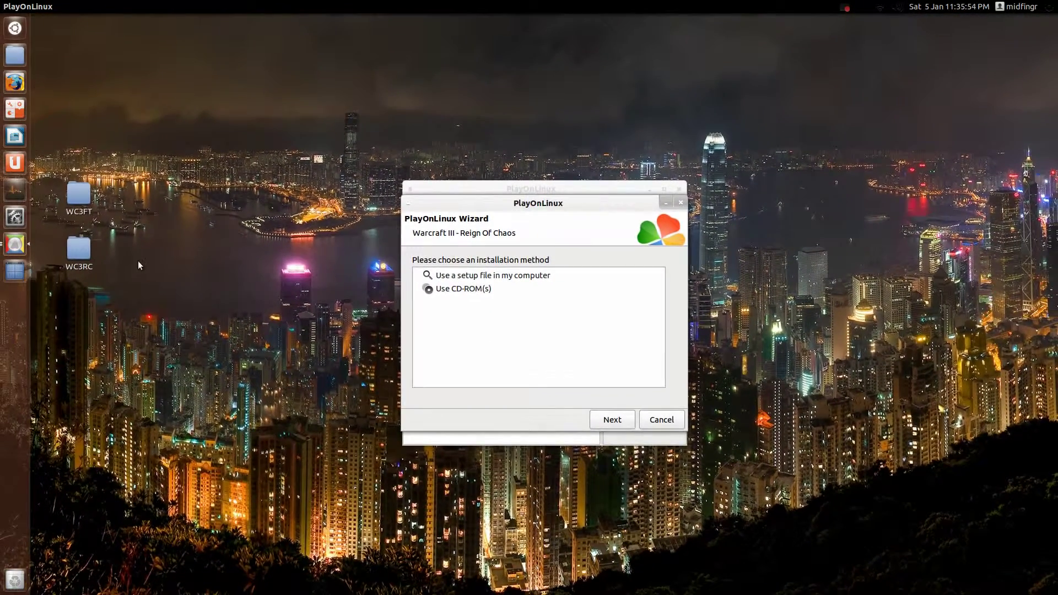
# Choose a setup file on the computer as the installation method and continue the wizard.
pyautogui.click(82, 258)
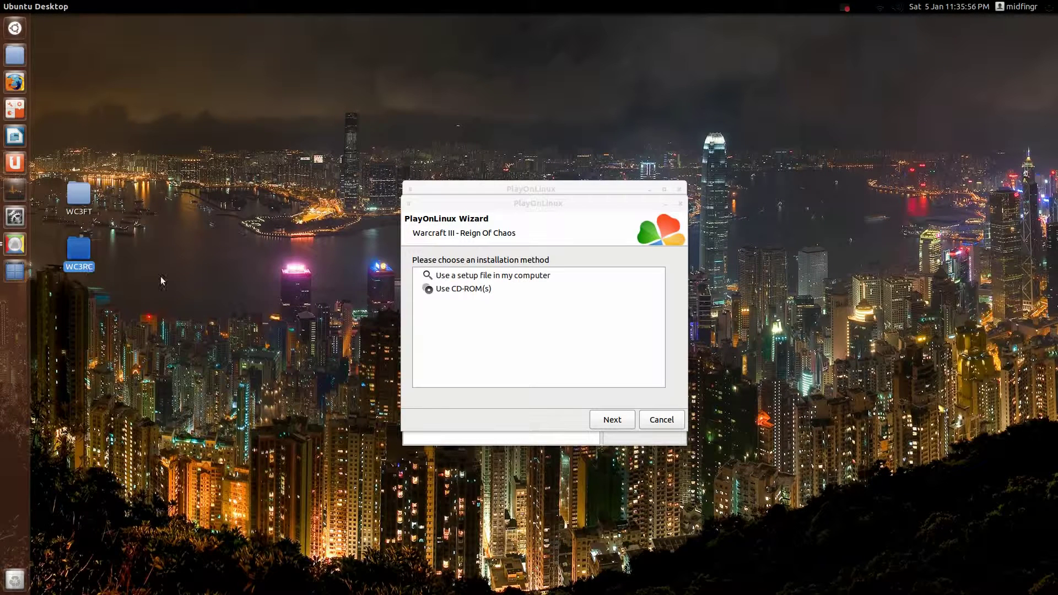
pyautogui.click(160, 277)
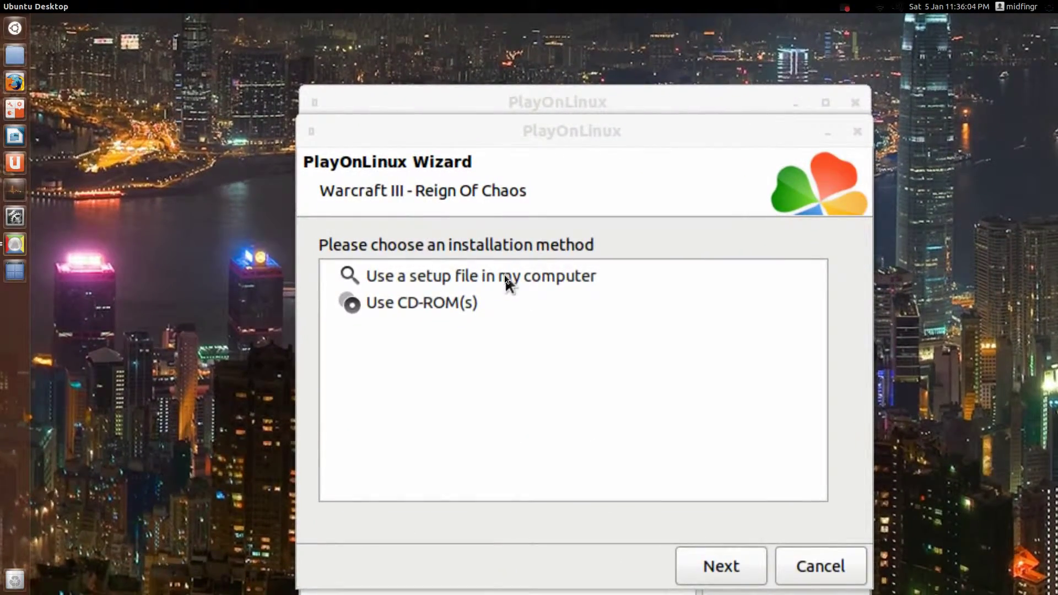
pyautogui.click(505, 275)
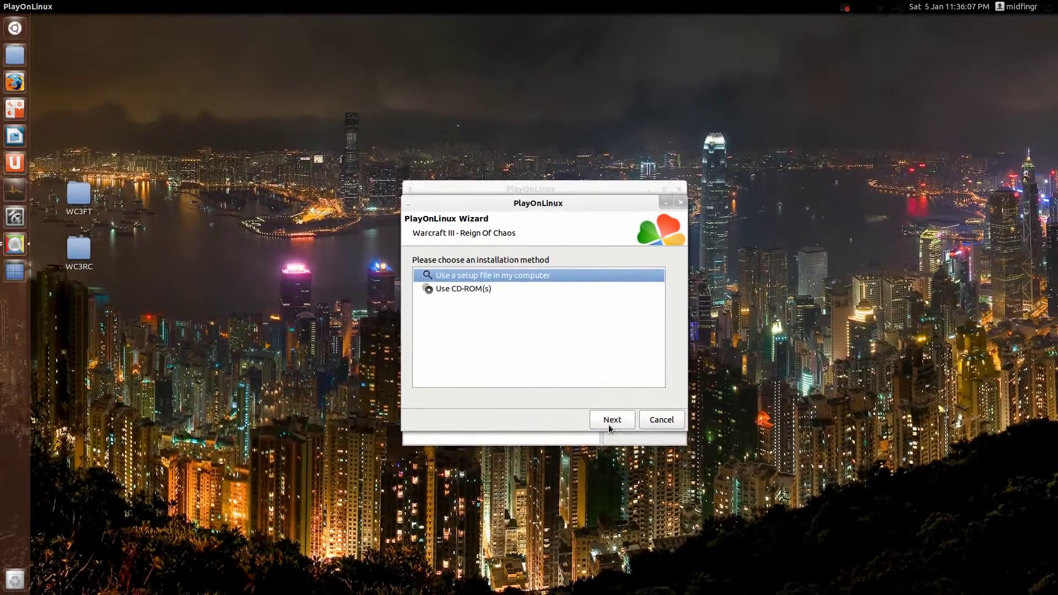
pyautogui.click(657, 518)
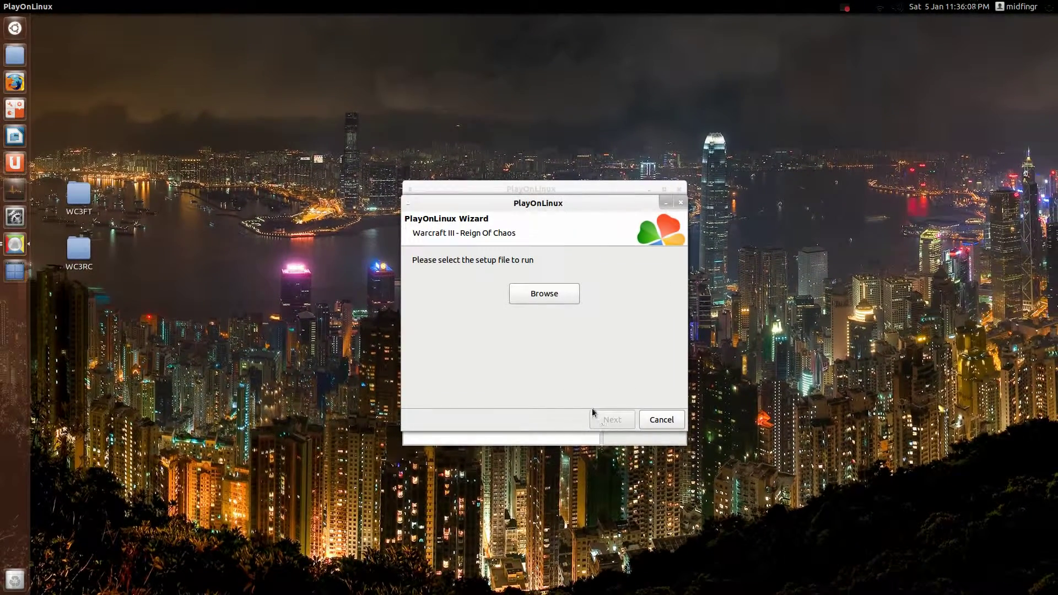
# Select install.exe from the WC3RC folder on the Desktop as the setup file and run it.
pyautogui.click(543, 301)
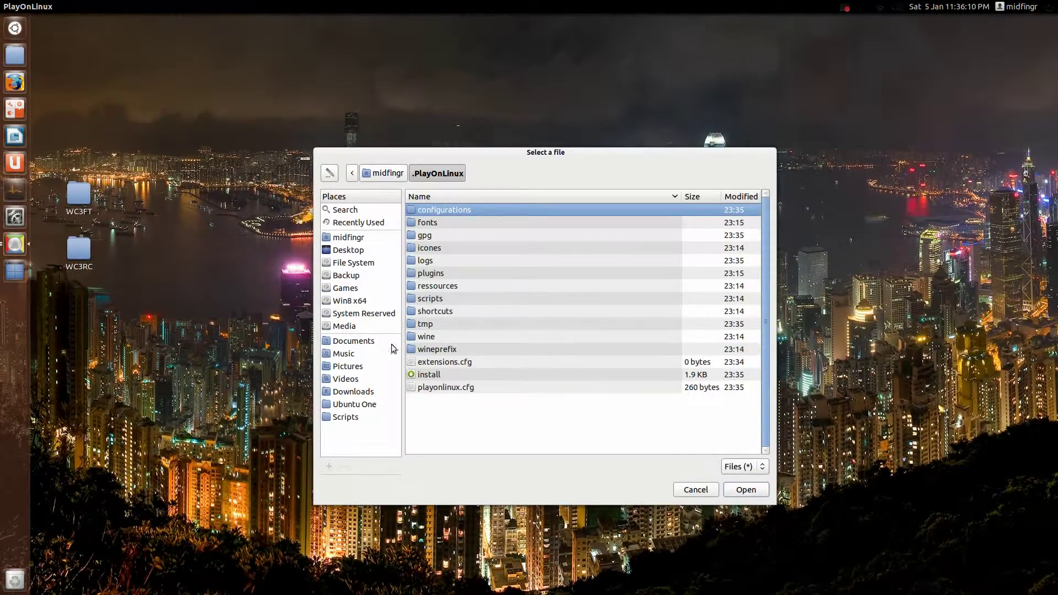
pyautogui.click(340, 252)
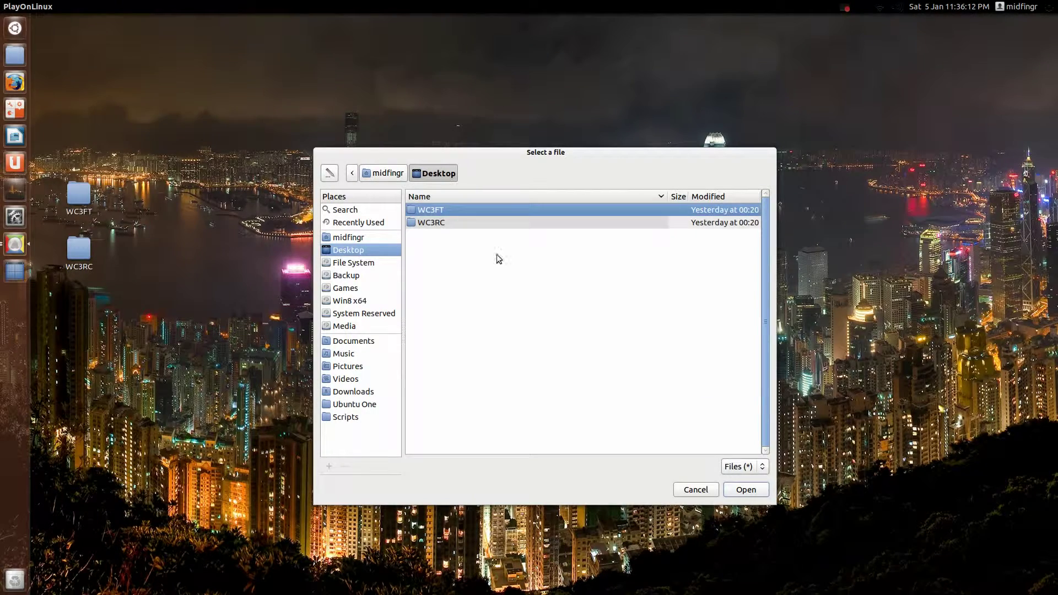
pyautogui.click(442, 225)
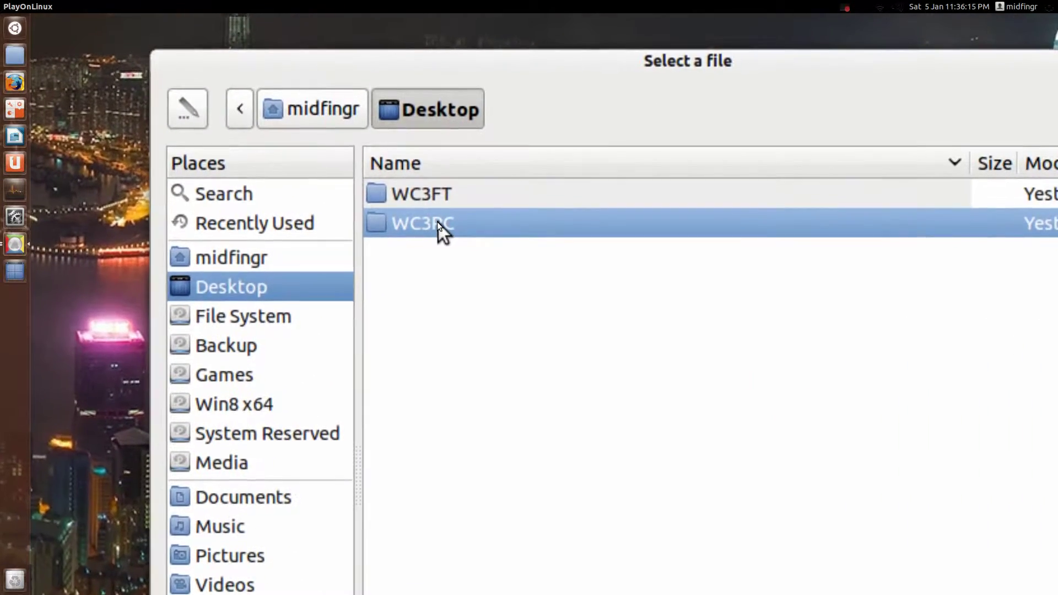
pyautogui.doubleClick(437, 223)
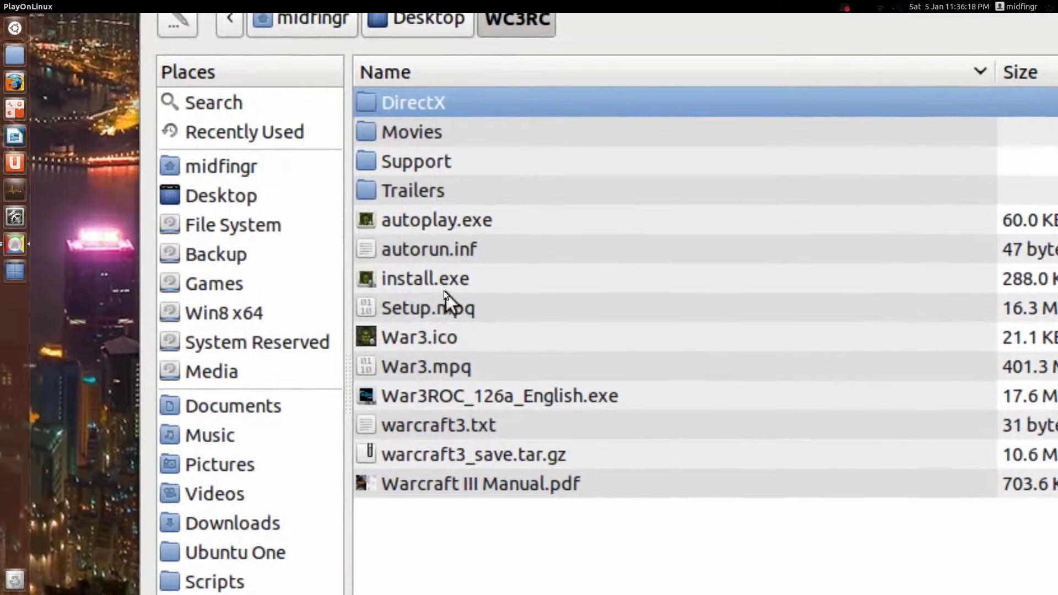
pyautogui.click(444, 290)
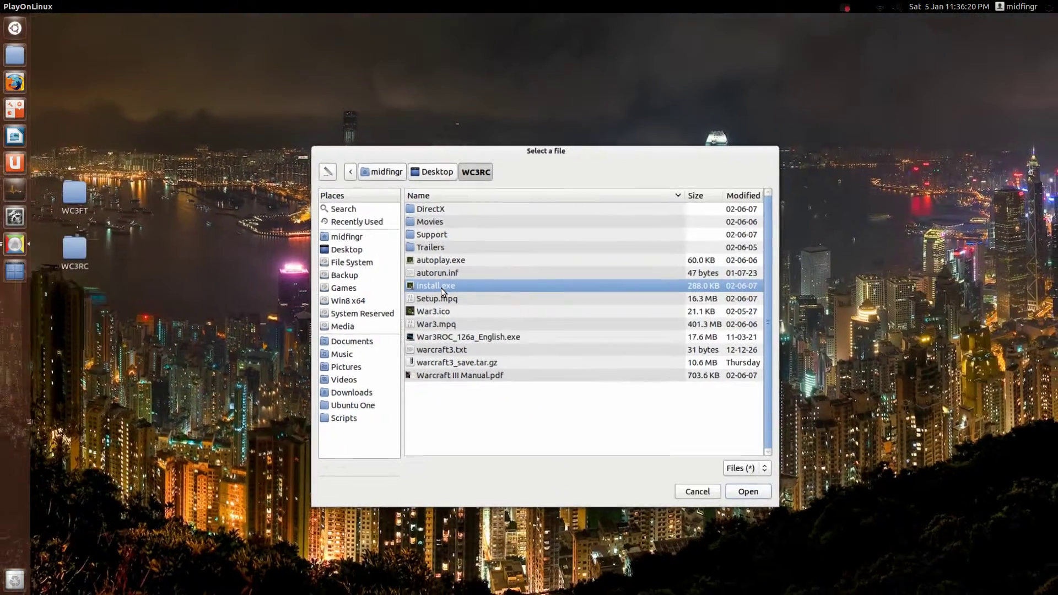
pyautogui.click(728, 489)
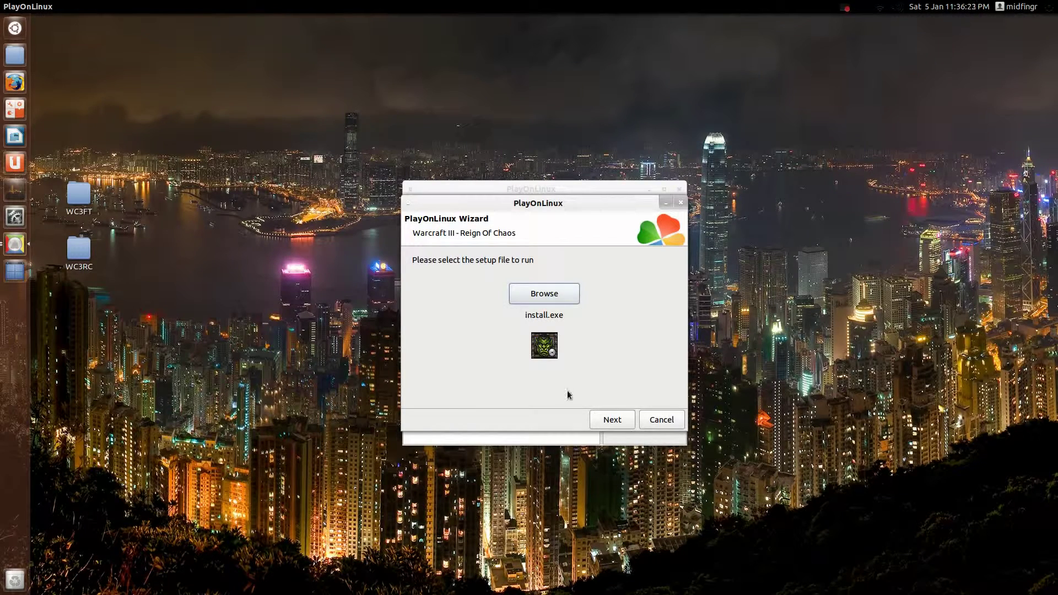
pyautogui.click(609, 420)
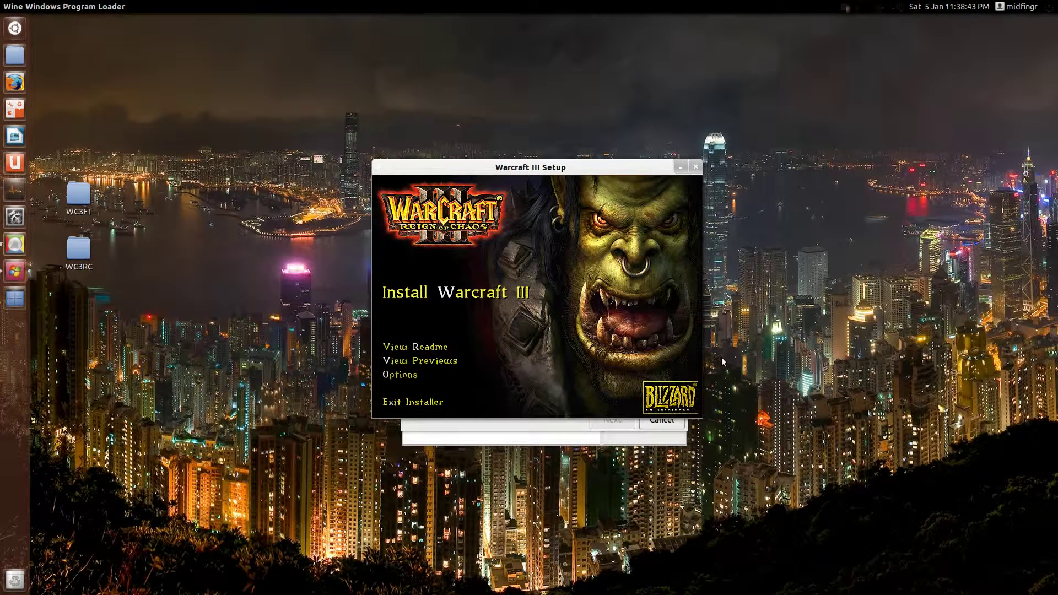
# Install Warcraft III into C:\Program Files\Warcraft III and decline the desktop shortcut.
pyautogui.click(498, 297)
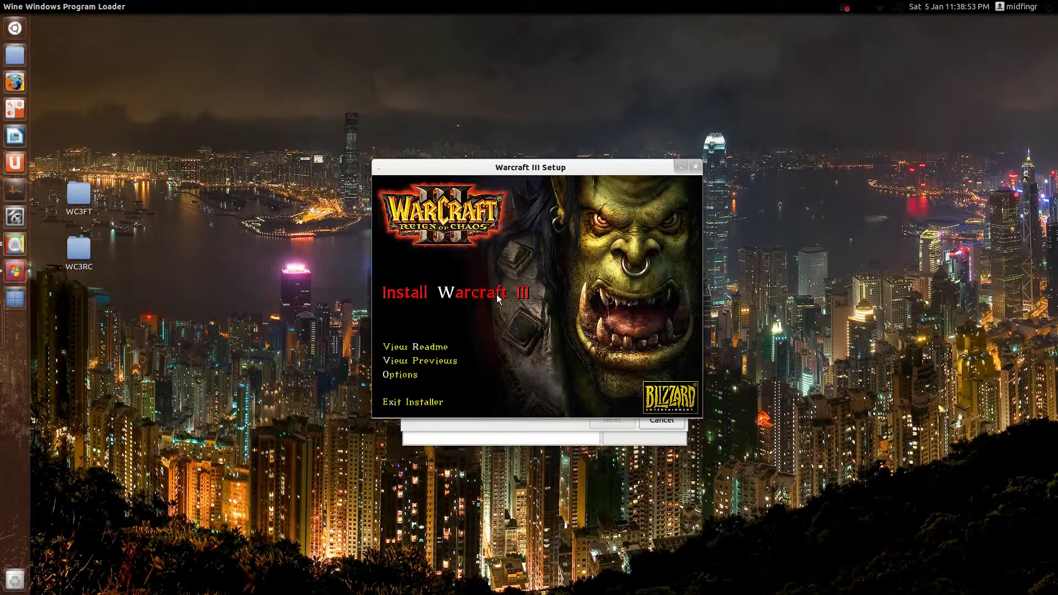
pyautogui.click(512, 381)
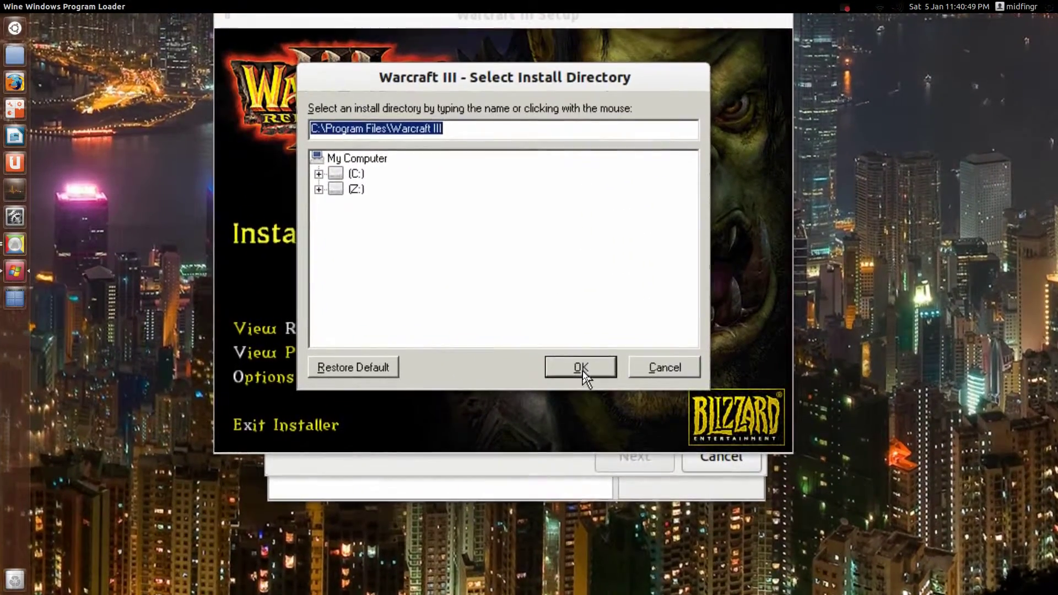
pyautogui.click(582, 369)
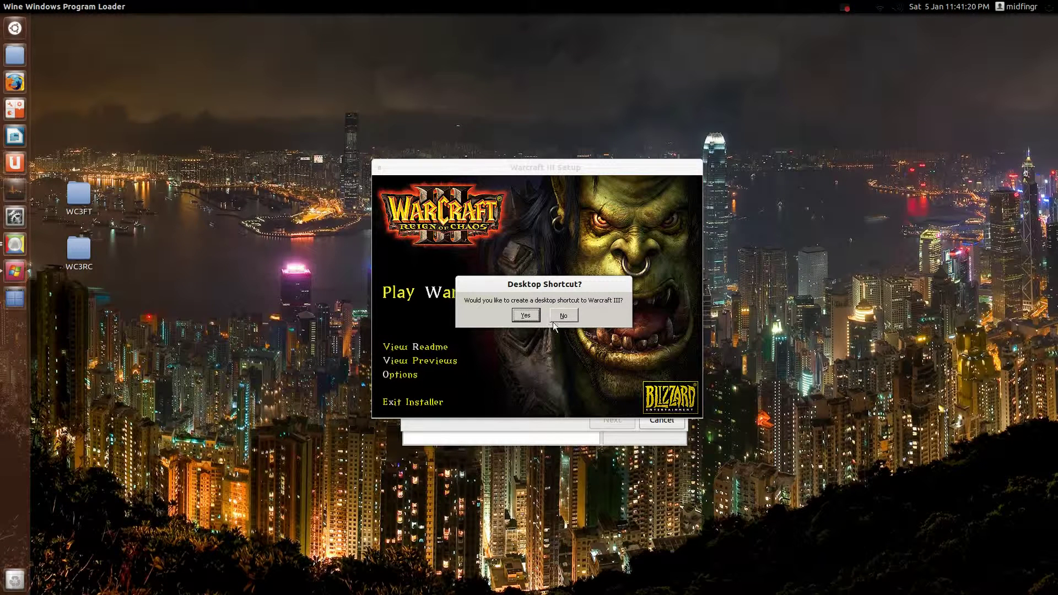
pyautogui.click(563, 316)
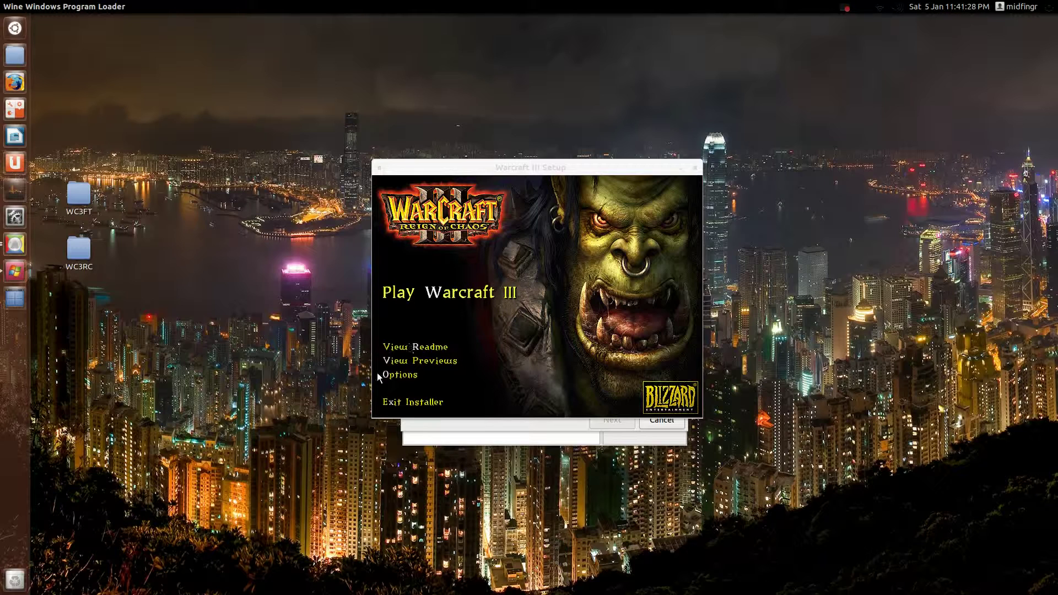
# Exit the Warcraft III installer, then set the graphics board memory to 1024 in the wizard and continue.
pyautogui.click(410, 404)
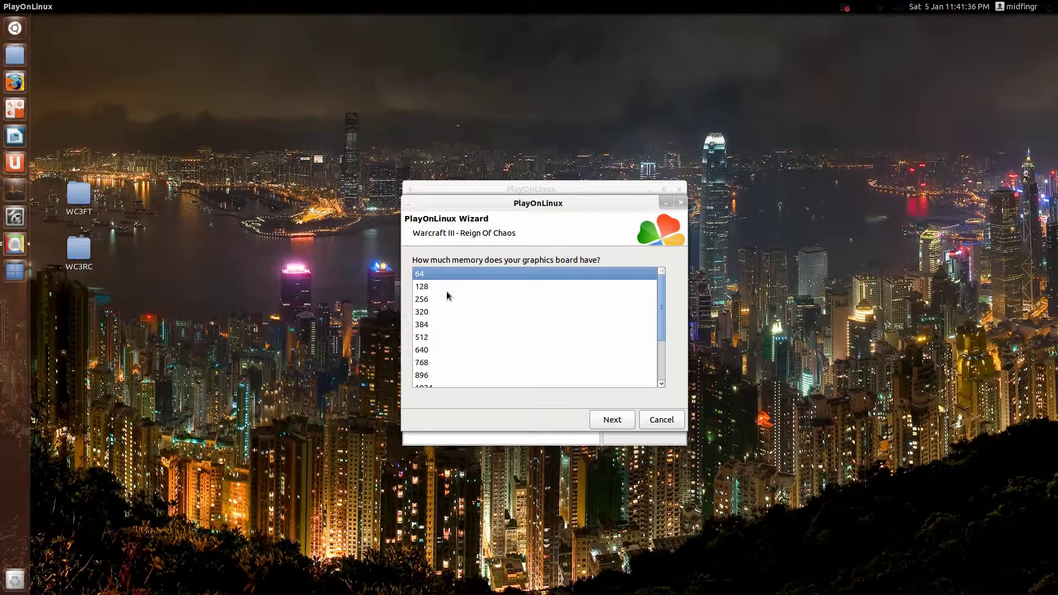
pyautogui.scroll(-2, 453, 277)
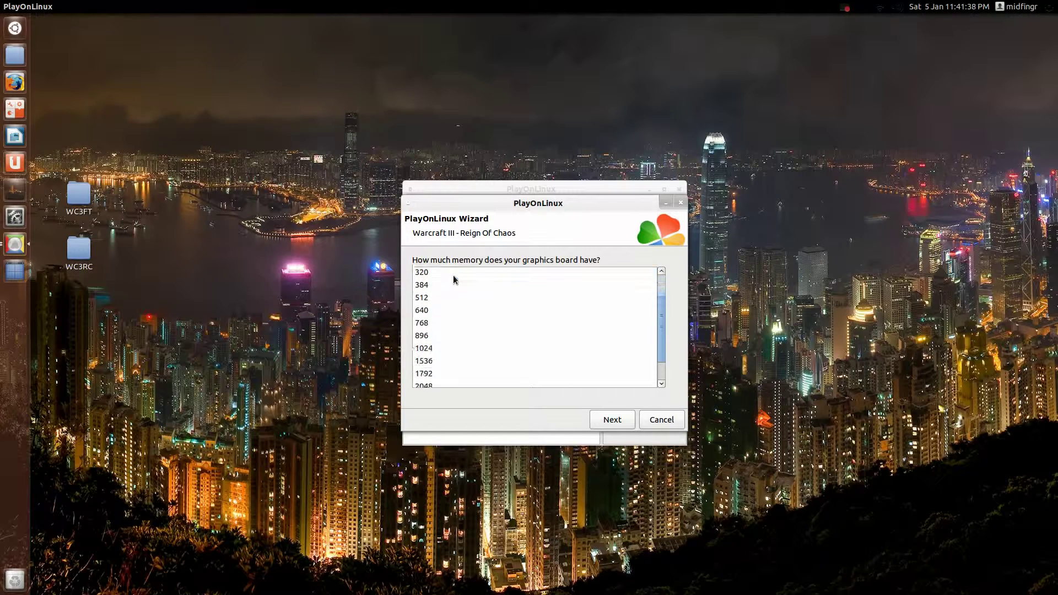
pyautogui.scroll(-1, 454, 278)
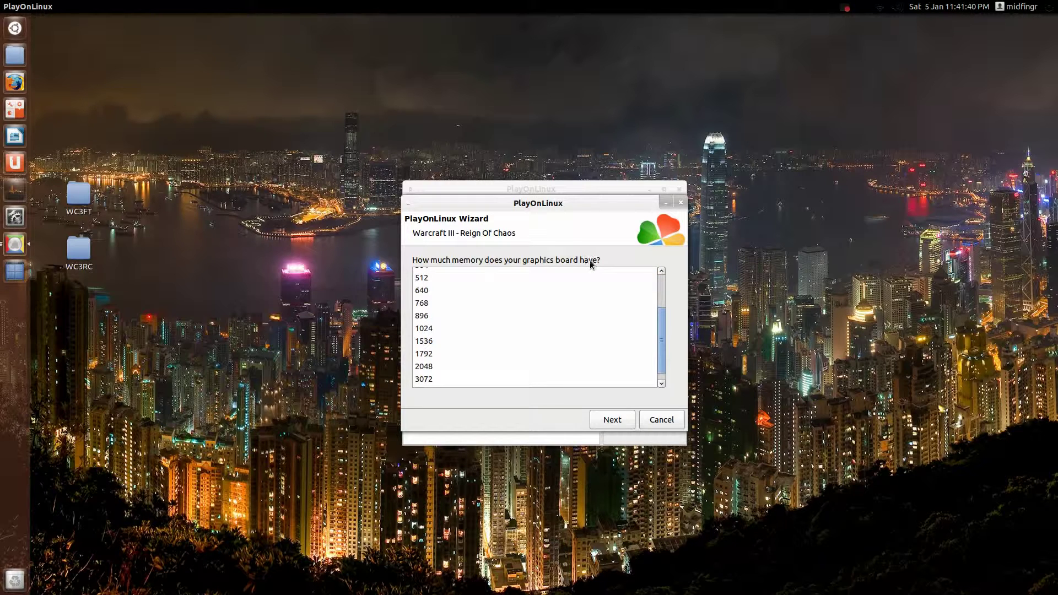
pyautogui.scroll(3, 487, 302)
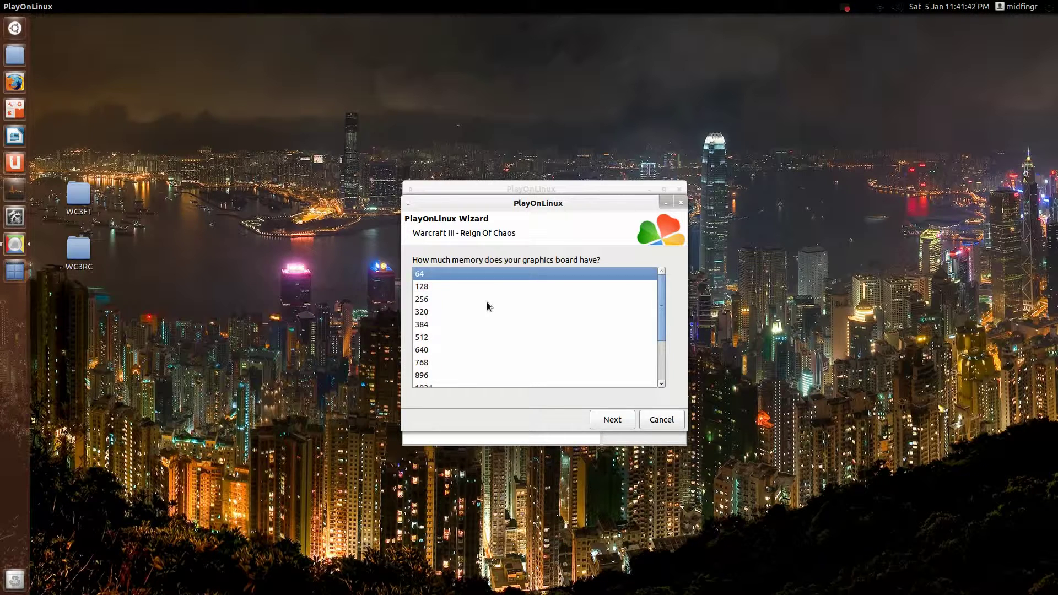
pyautogui.scroll(-5, 483, 303)
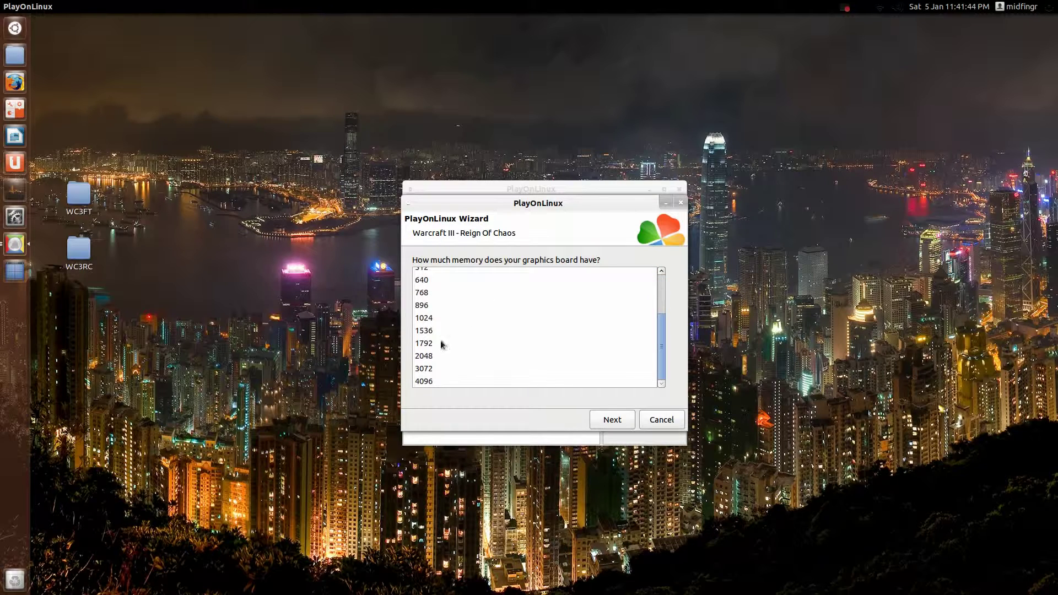
pyautogui.click(447, 321)
pyautogui.click(610, 420)
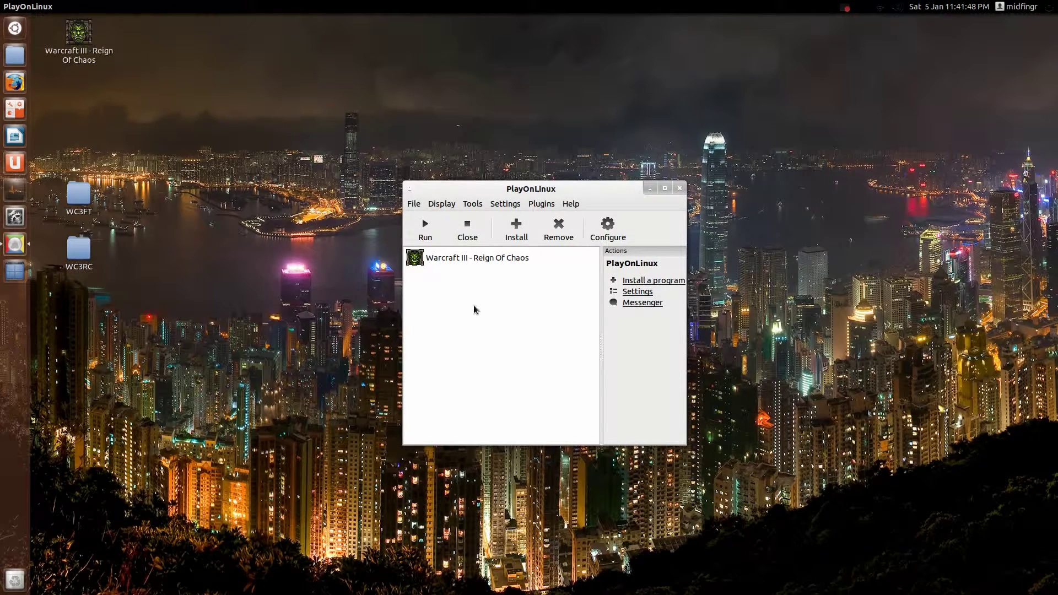
# Apply the recommended ALSA audio driver in the Wine configuration of Warcraft III - Reign Of Chaos.
pyautogui.click(138, 147)
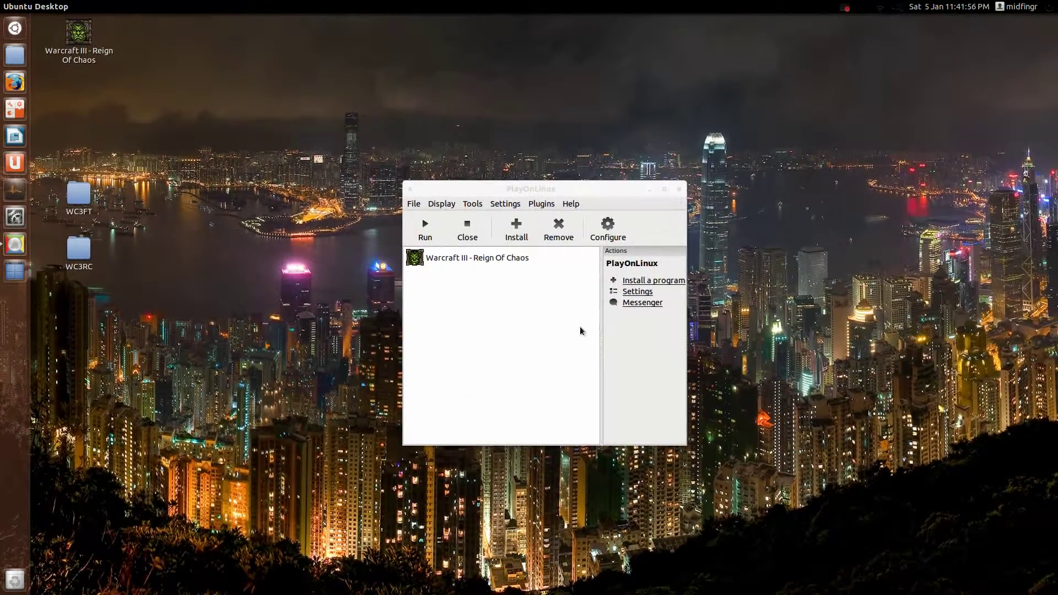
pyautogui.click(608, 232)
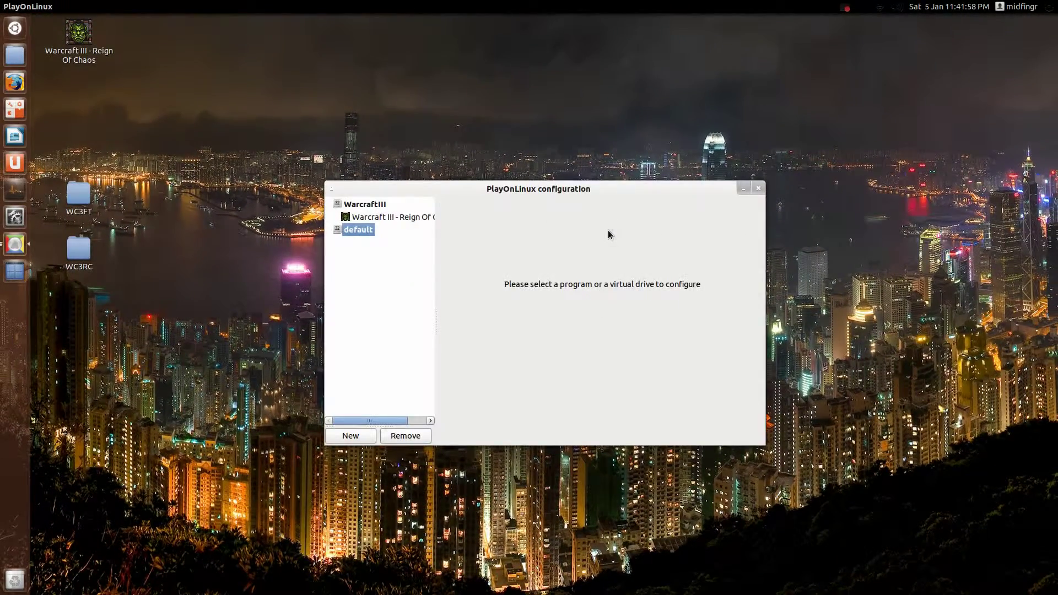
pyautogui.click(410, 218)
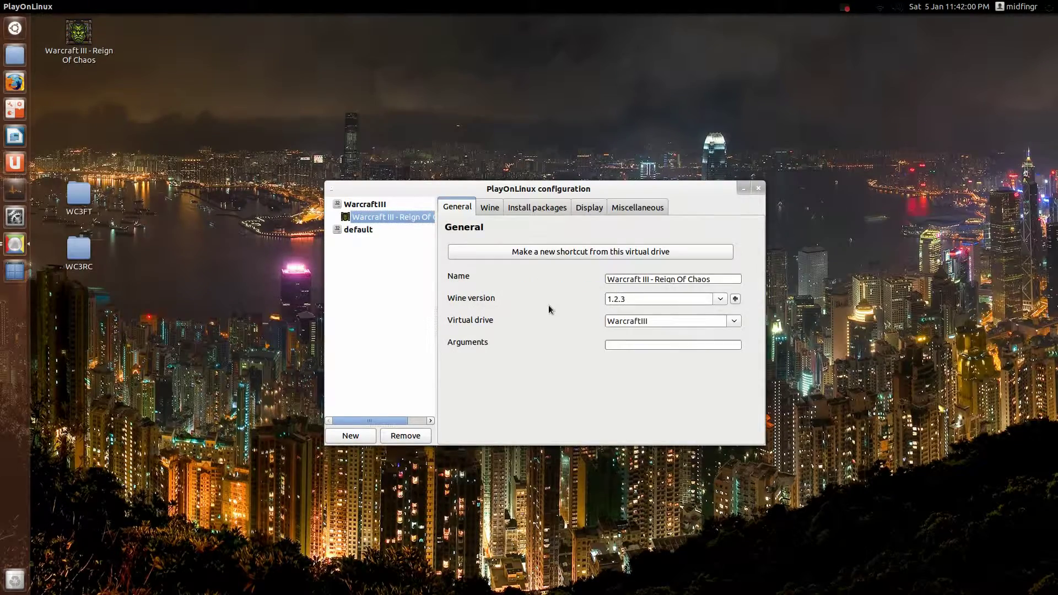
pyautogui.click(487, 208)
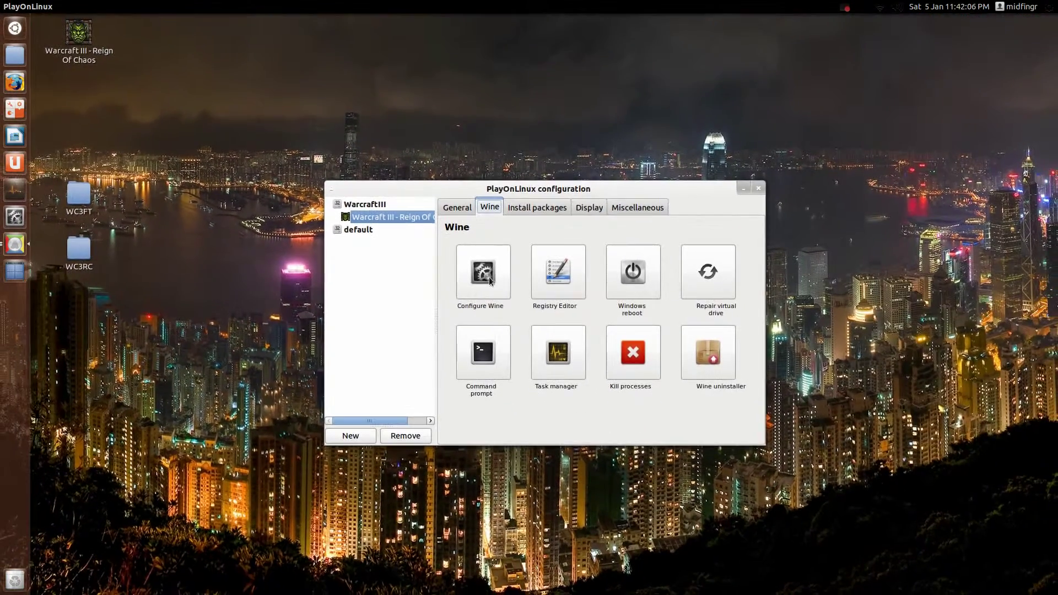
pyautogui.click(490, 278)
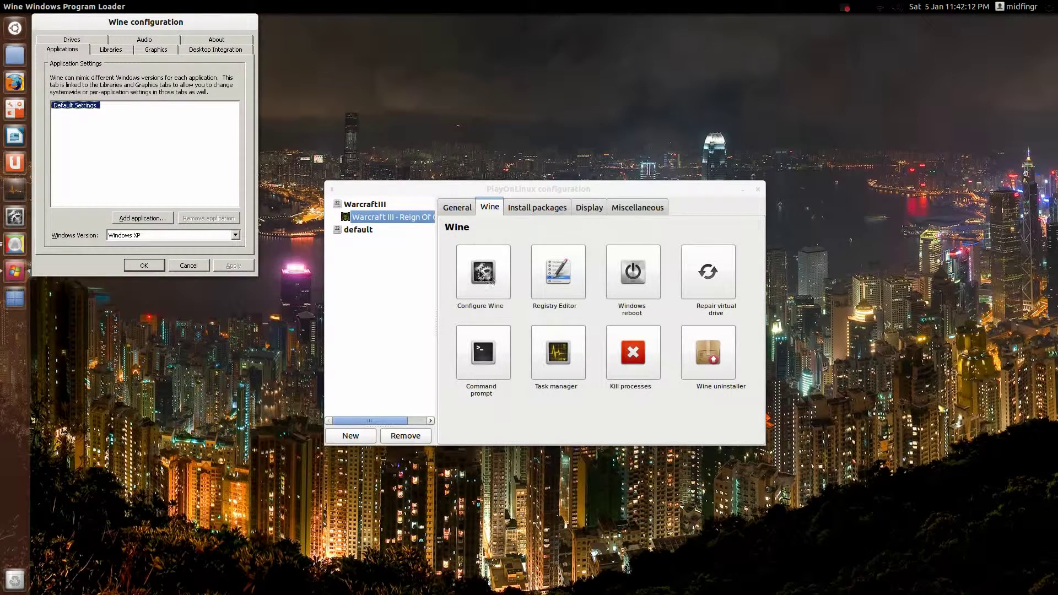
pyautogui.click(140, 43)
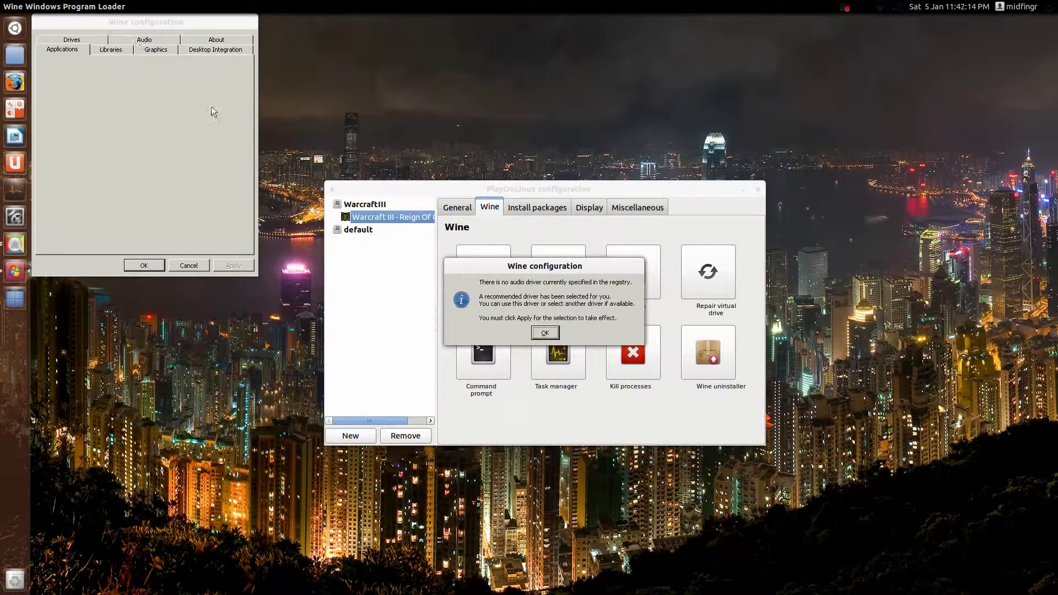
pyautogui.click(553, 337)
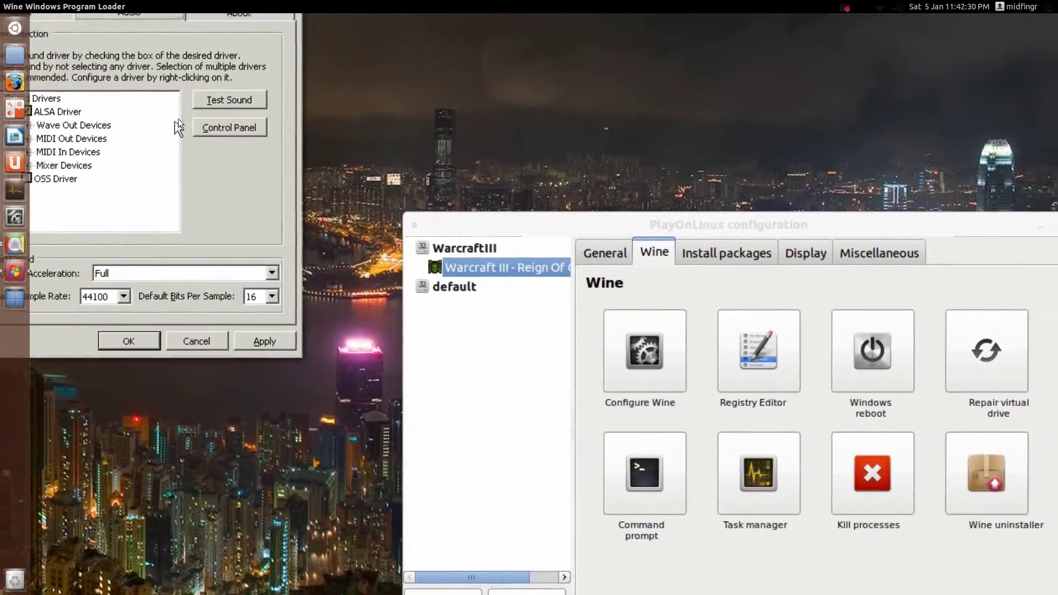
pyautogui.click(262, 88)
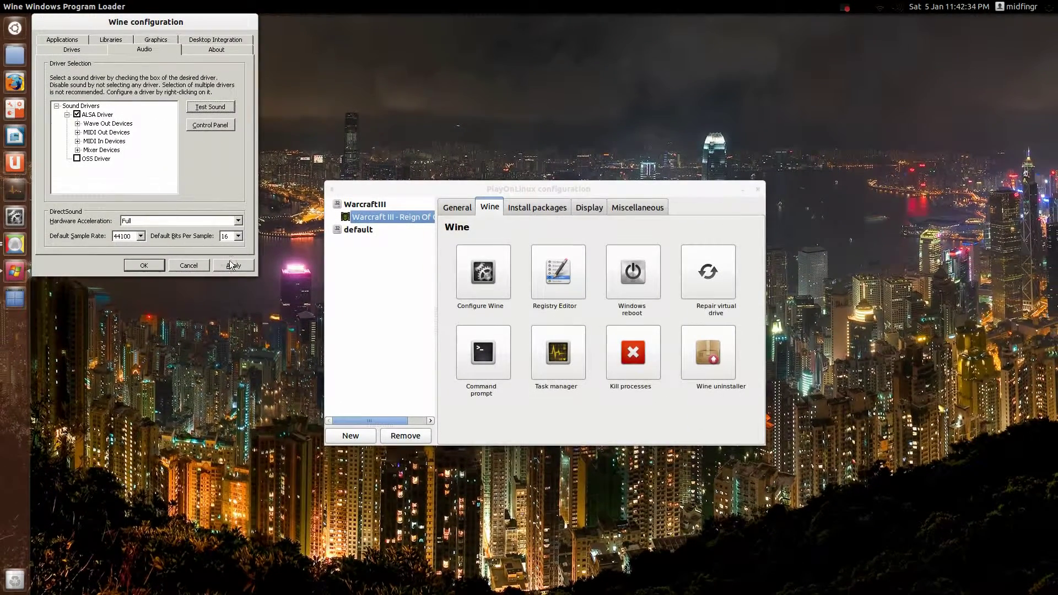
pyautogui.click(232, 266)
# Enable virtual desktop emulation at 800 x 600 in the Wine graphics settings and close the configuration windows.
pyautogui.click(144, 41)
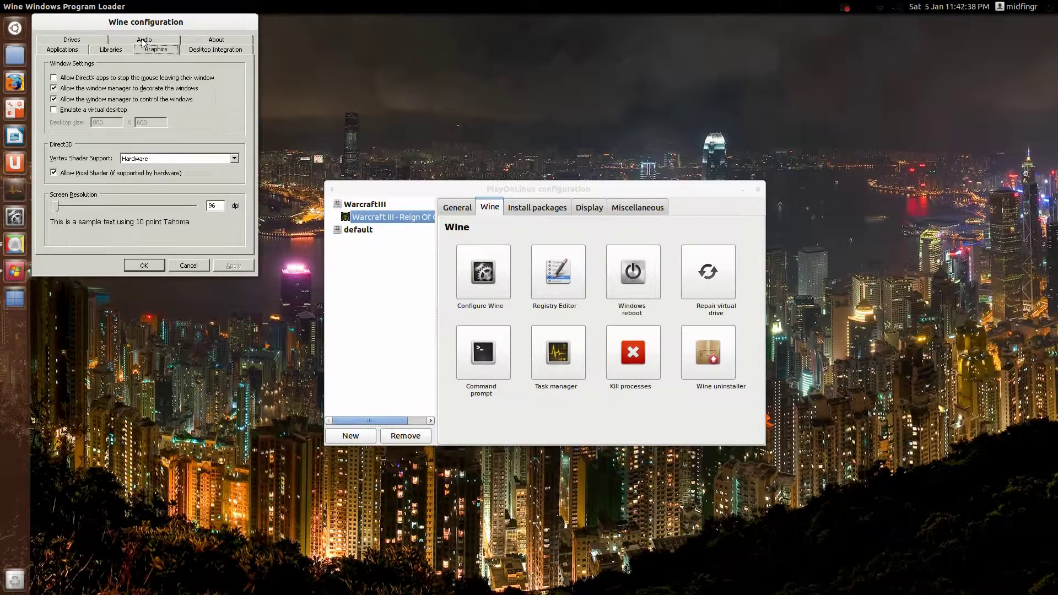
pyautogui.click(100, 112)
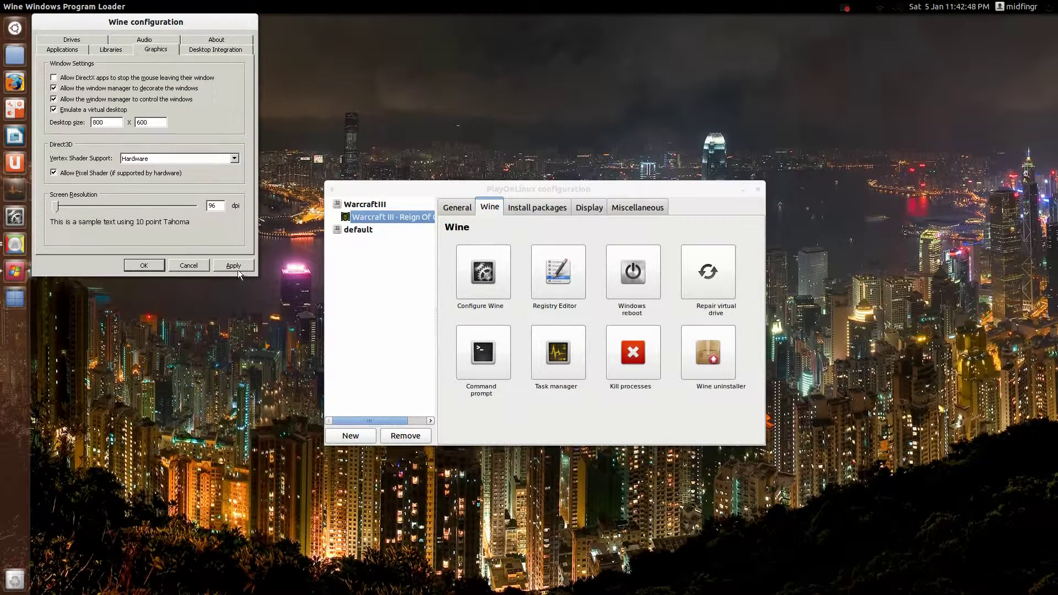
pyautogui.click(154, 265)
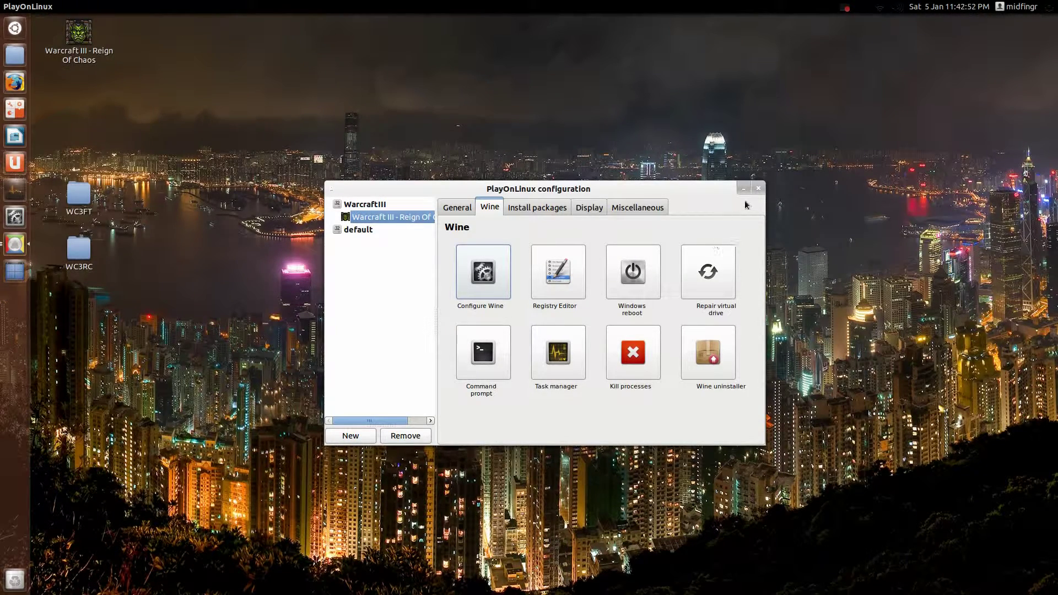
pyautogui.click(758, 190)
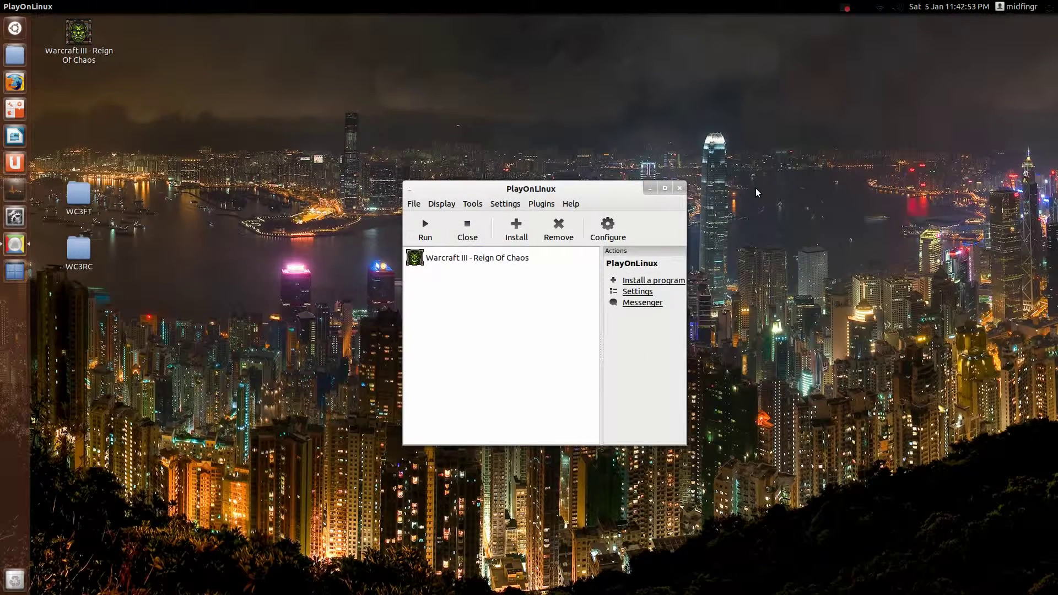
# Look in the desktop's WC3RC folder for the patch file War3ROC_126a_English.exe and close the folder.
pyautogui.click(234, 240)
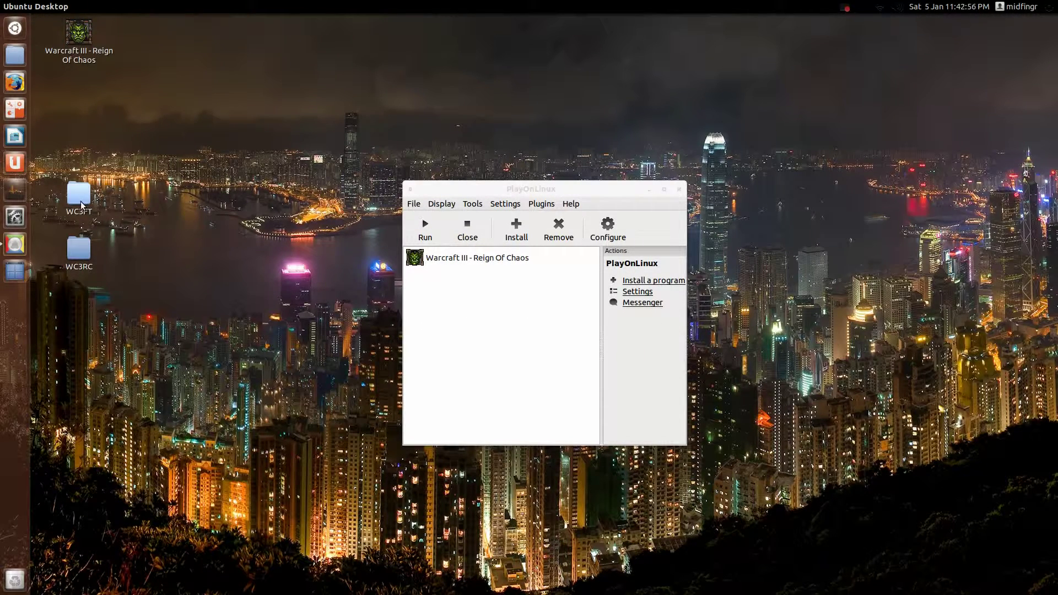
pyautogui.click(81, 257)
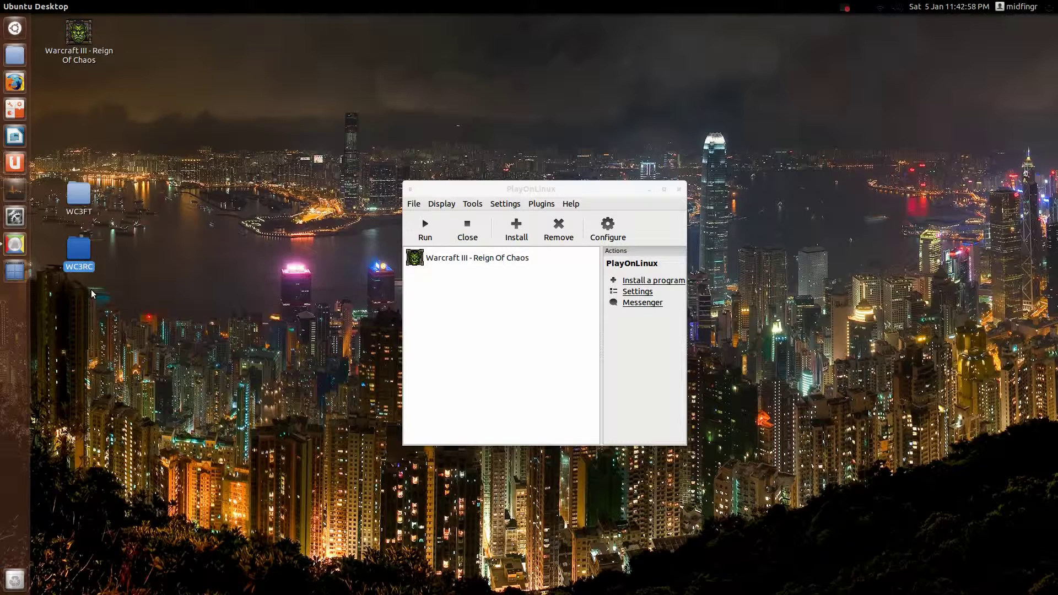
pyautogui.doubleClick(81, 249)
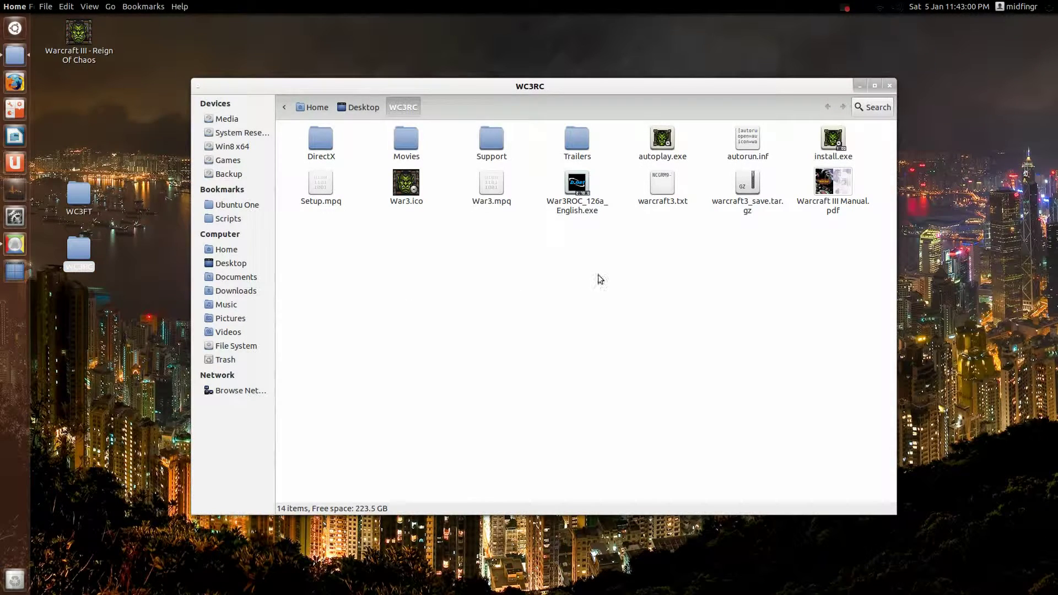
pyautogui.click(582, 212)
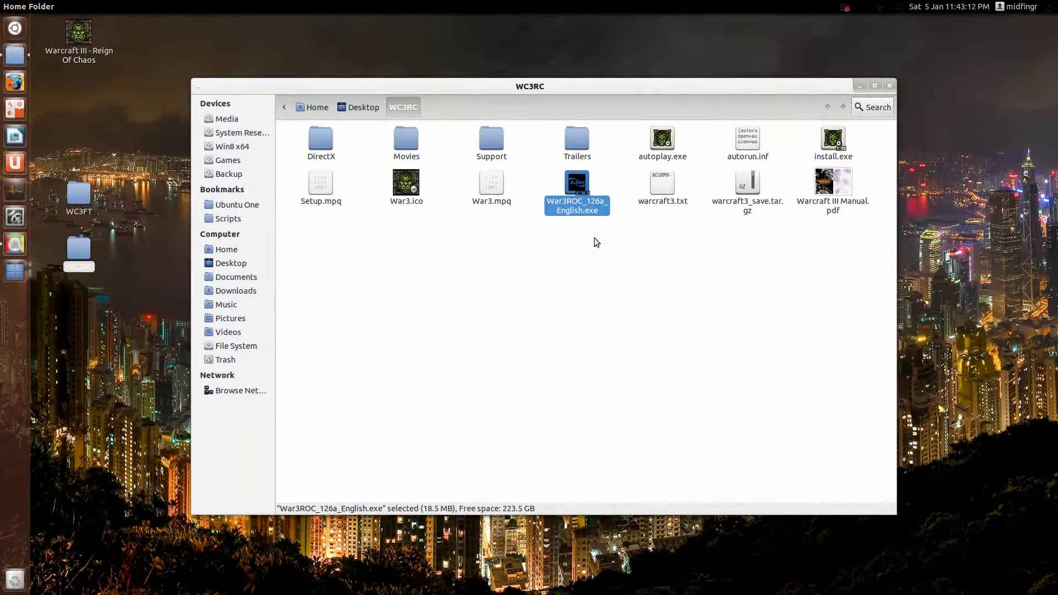
pyautogui.click(888, 86)
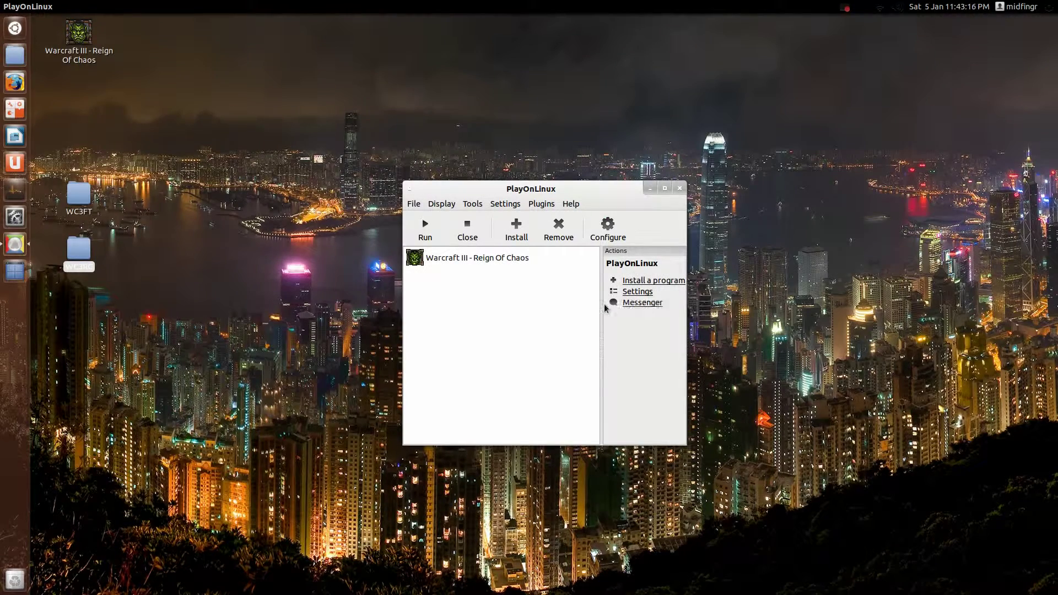
# Search the install list for "warc", start installing Warcraft III: Reign of Chaos and continue past the wizard's welcome page.
pyautogui.click(516, 231)
pyautogui.click(743, 183)
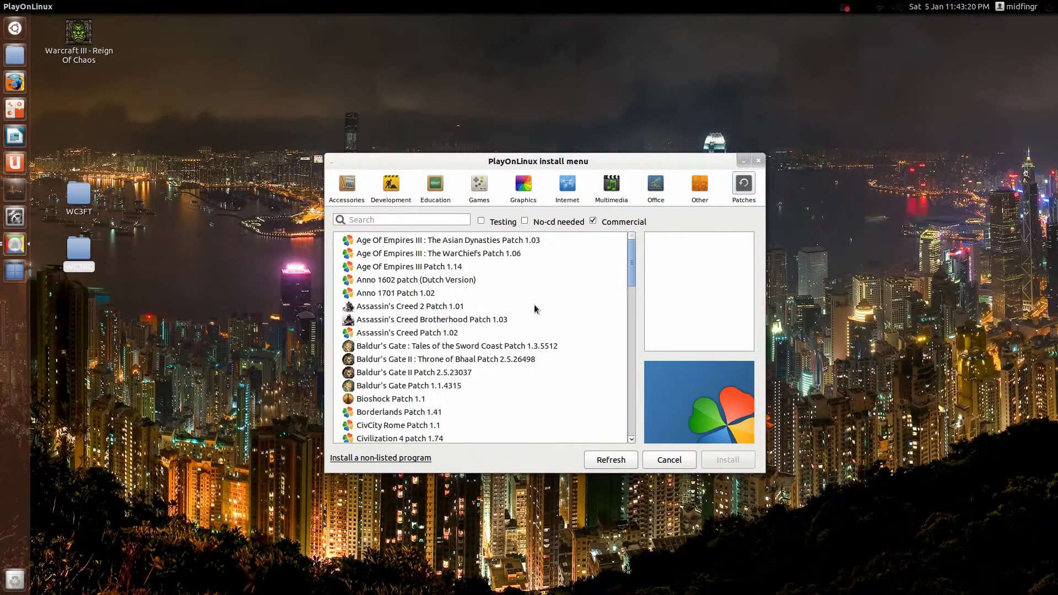
pyautogui.click(388, 220)
pyautogui.write('war')
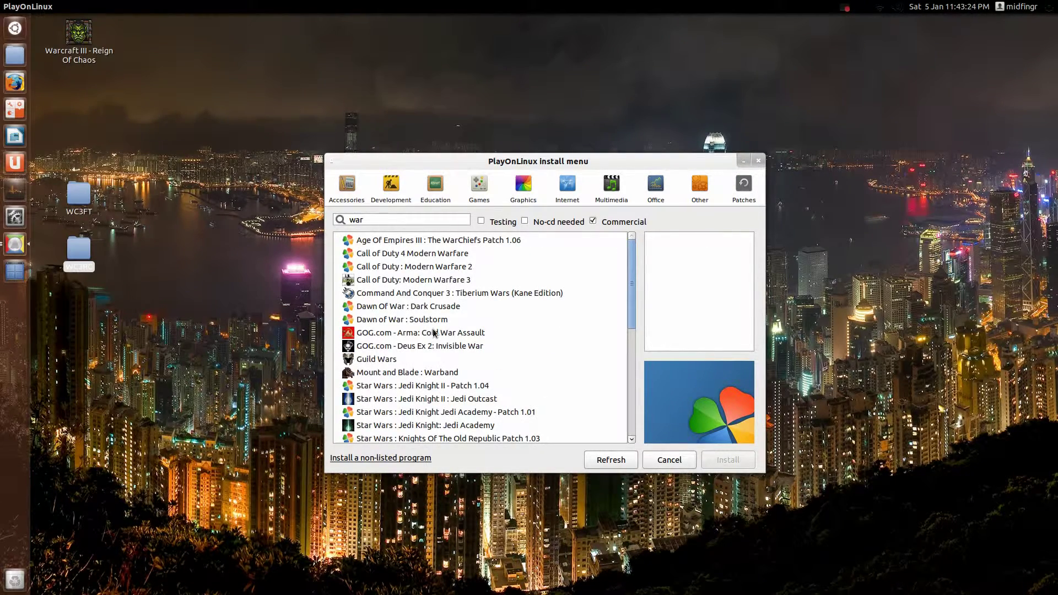
pyautogui.write('c')
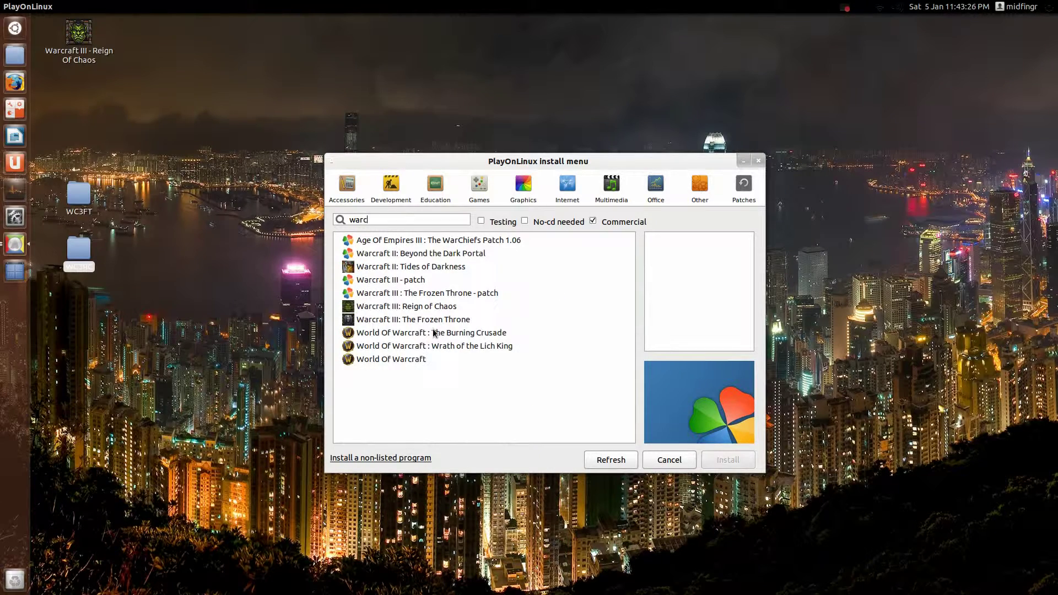
pyautogui.click(419, 306)
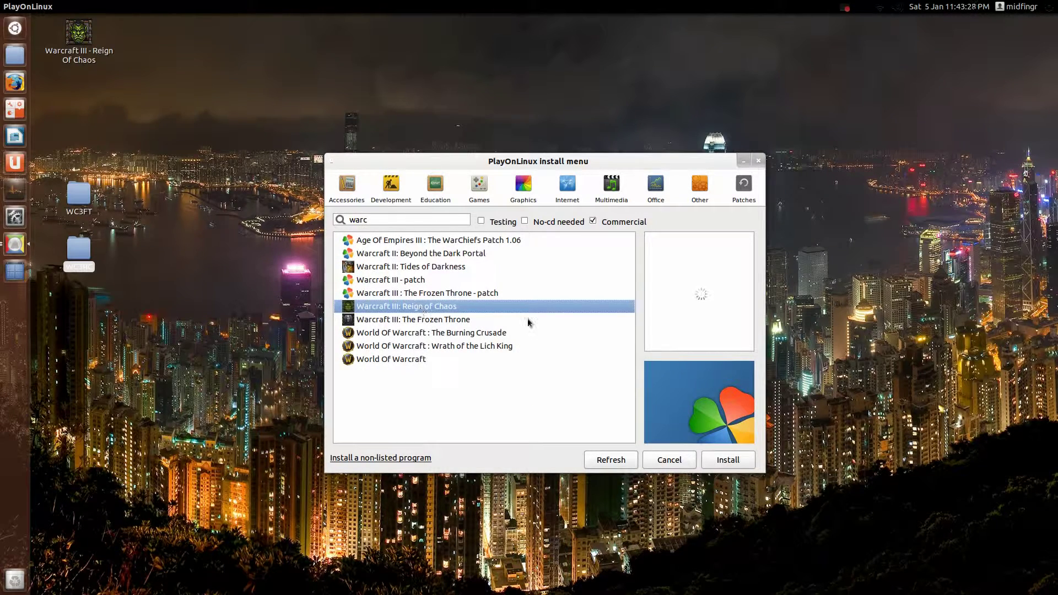
pyautogui.click(726, 462)
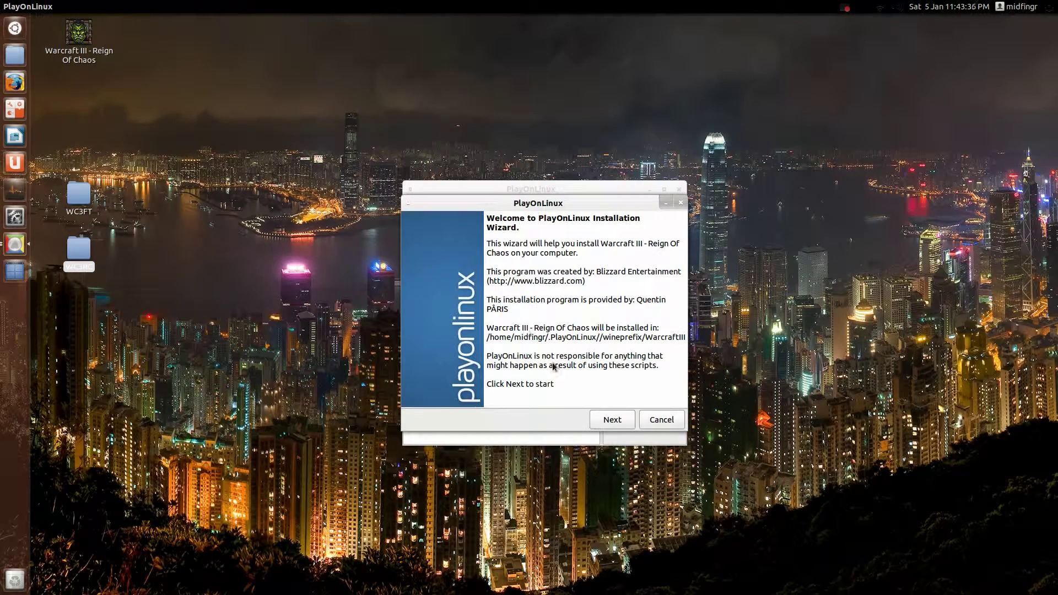
pyautogui.click(610, 420)
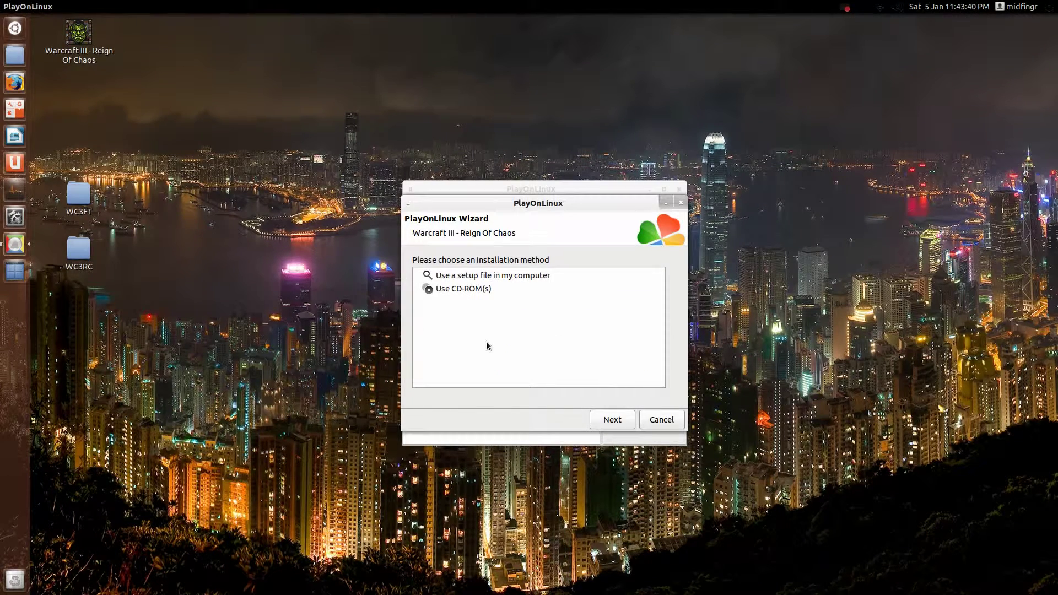
# Choose a setup file on the computer as the method and open War3ROC_126a_English.exe from the Desktop's WC3RC folder.
pyautogui.click(485, 275)
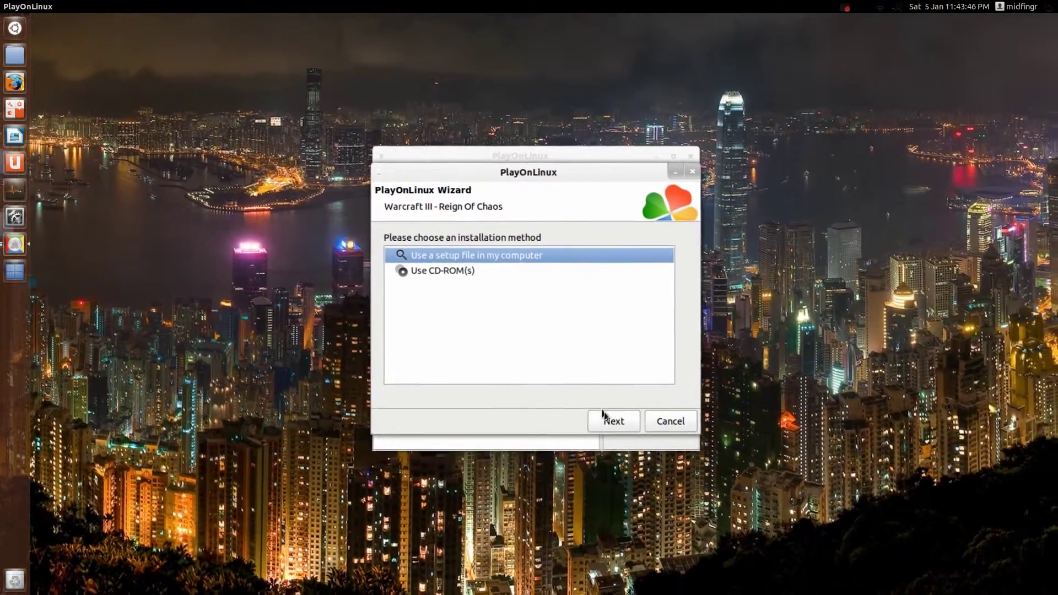
pyautogui.click(668, 492)
pyautogui.click(535, 277)
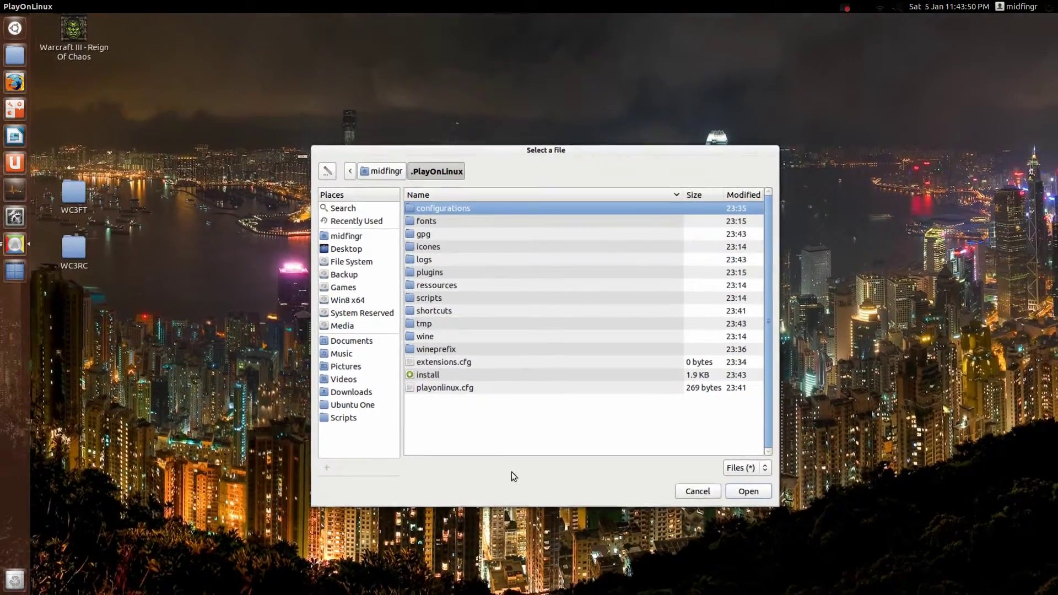
pyautogui.click(352, 251)
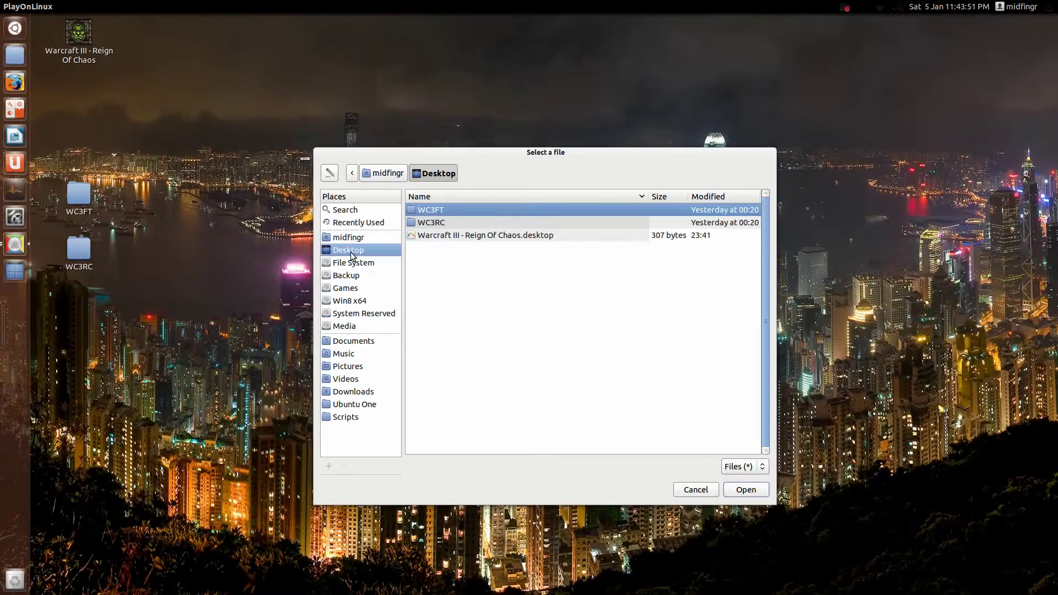
pyautogui.doubleClick(450, 222)
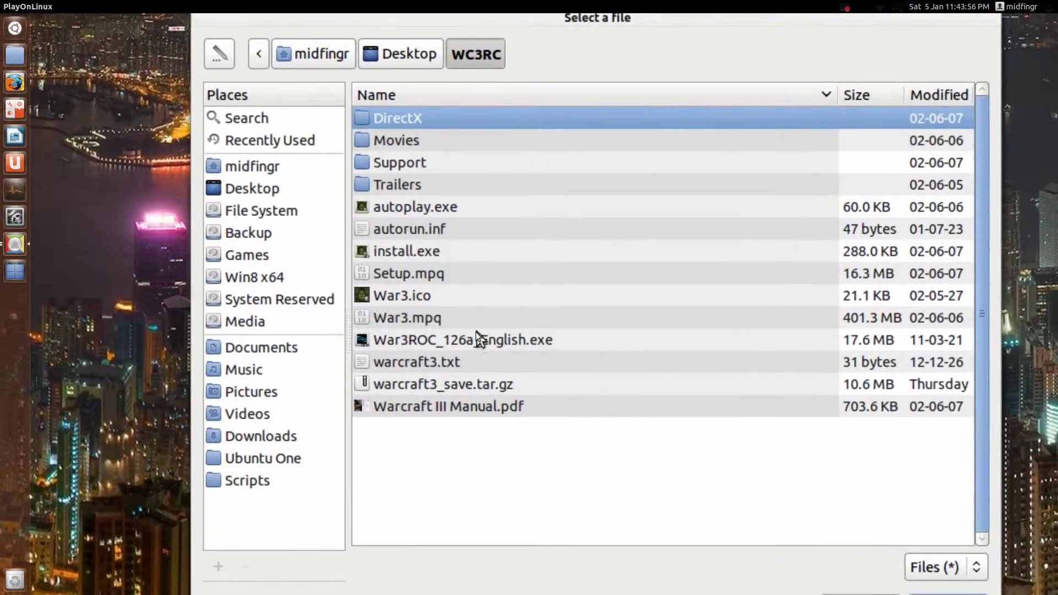
pyautogui.click(479, 336)
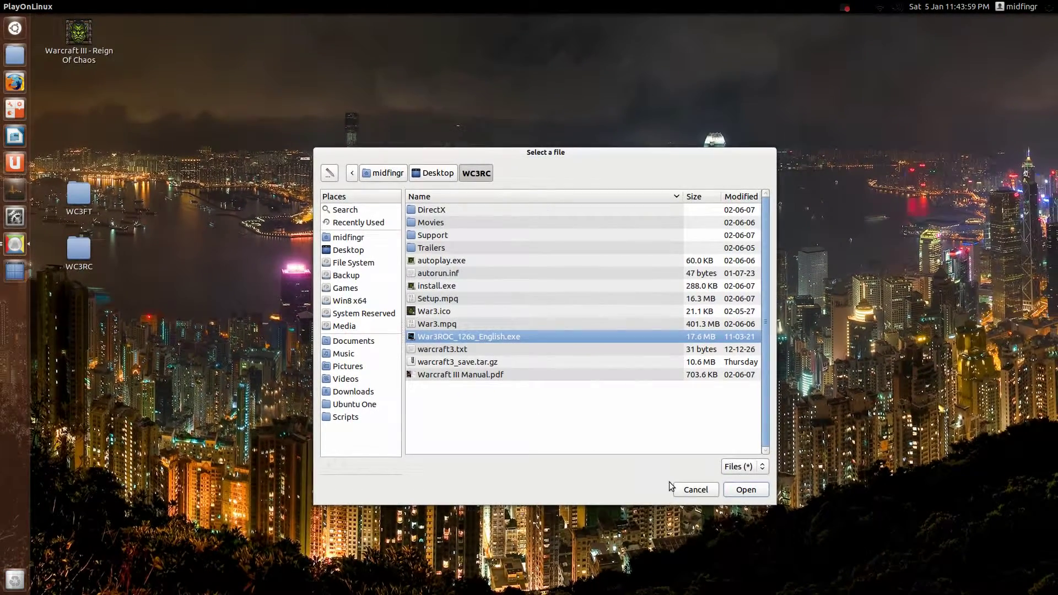
pyautogui.click(732, 489)
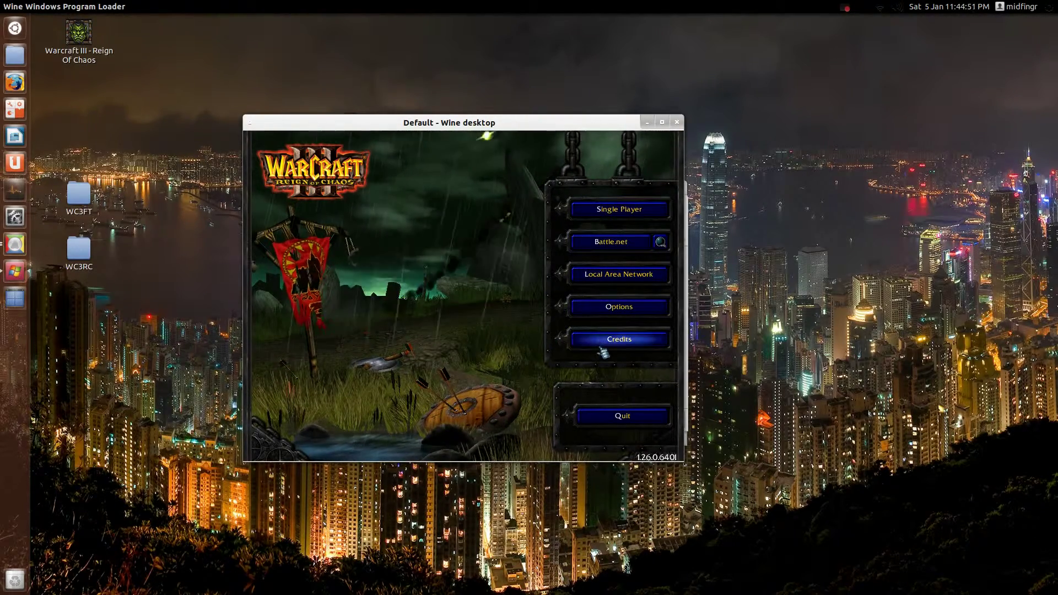
# Quit the game, set the launch arguments of Warcraft III - Reign Of Chaos to -opengl and close the configuration.
pyautogui.click(617, 418)
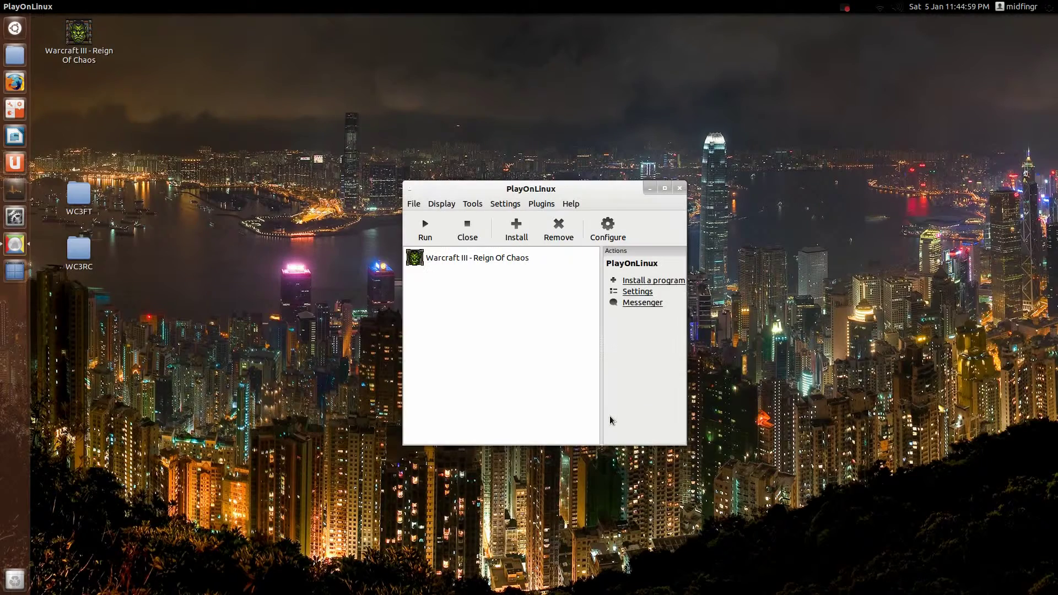
pyautogui.click(603, 242)
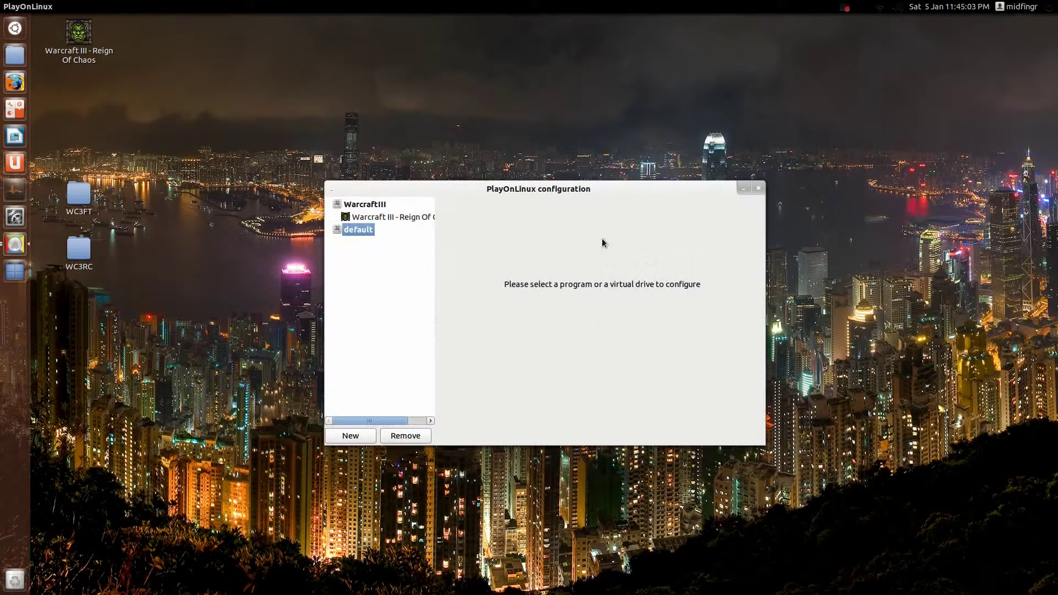
pyautogui.click(396, 217)
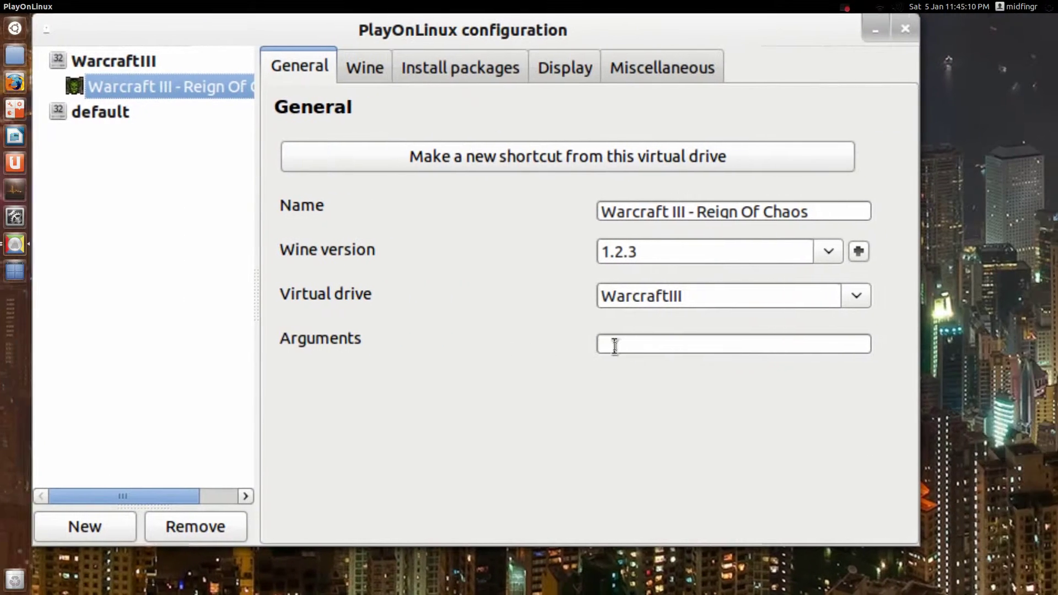
pyautogui.click(757, 346)
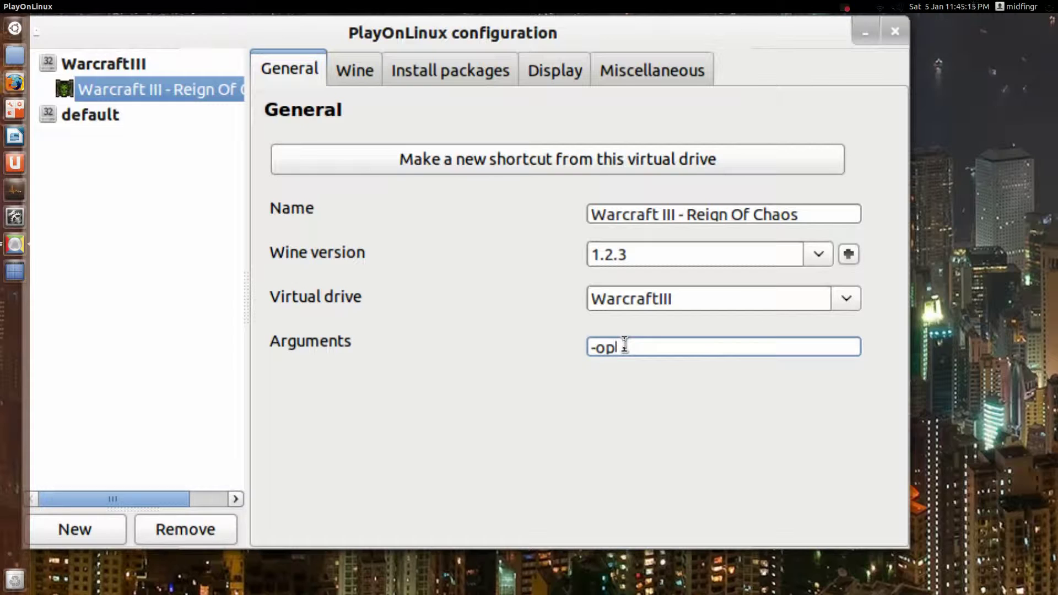
pyautogui.write('en')
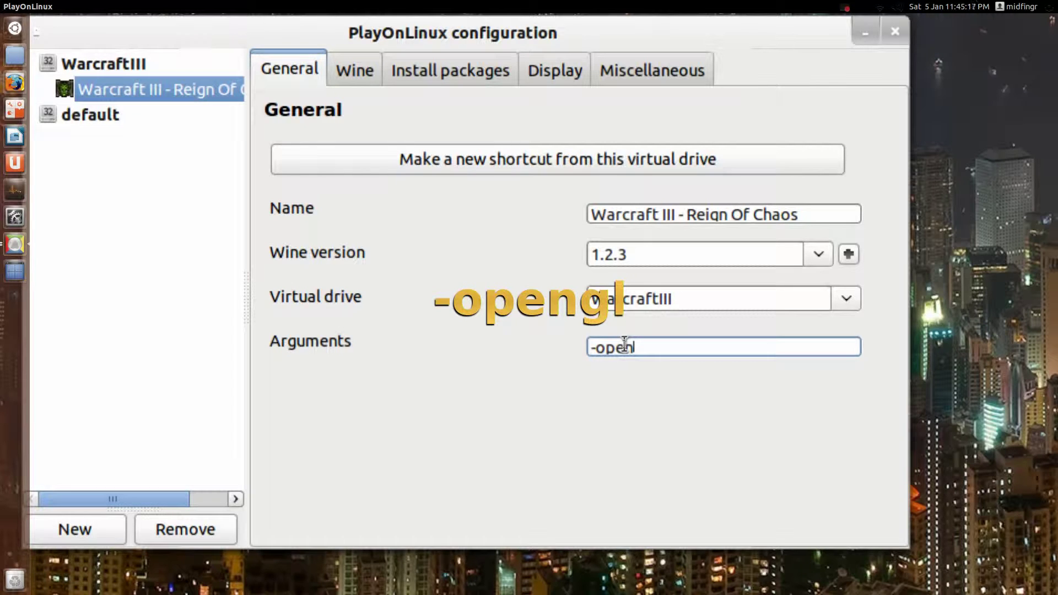
pyautogui.write('gl')
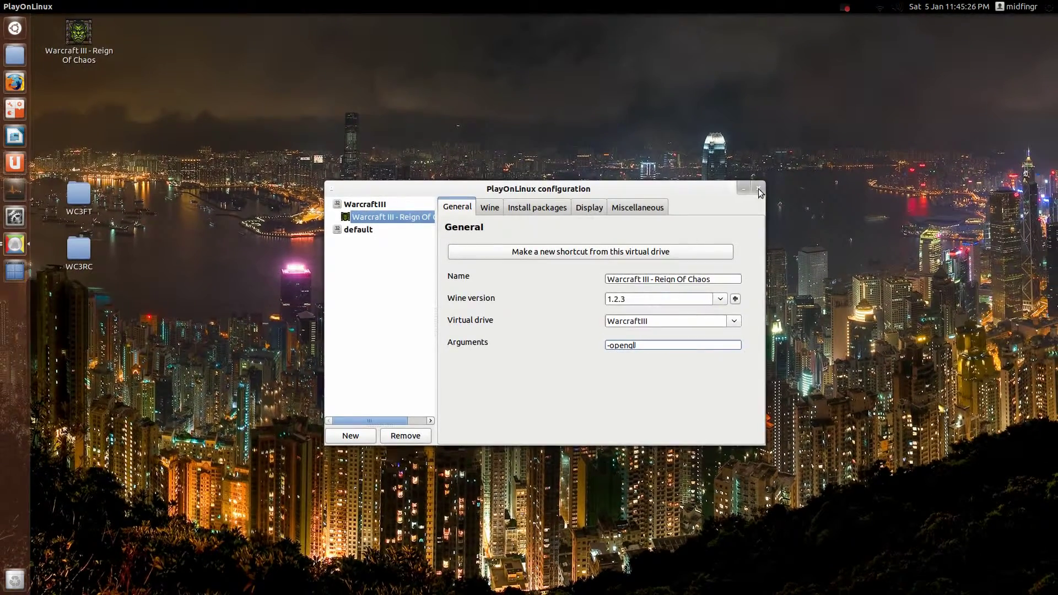
pyautogui.click(759, 190)
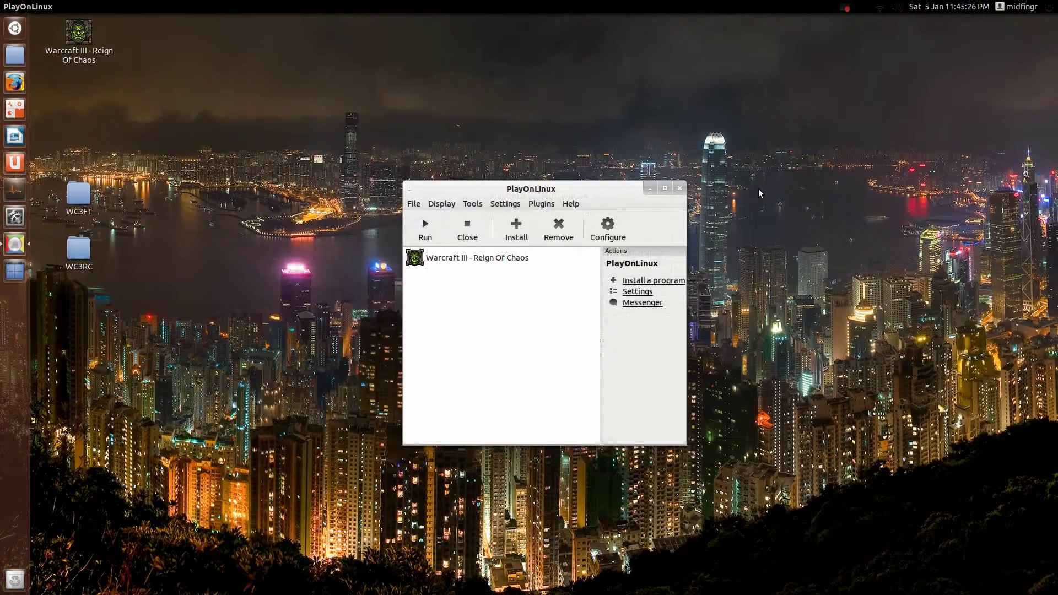
# Run Warcraft III - Reign Of Chaos, look through the resolutions in its video options, cancel the options and quit the game.
pyautogui.click(491, 258)
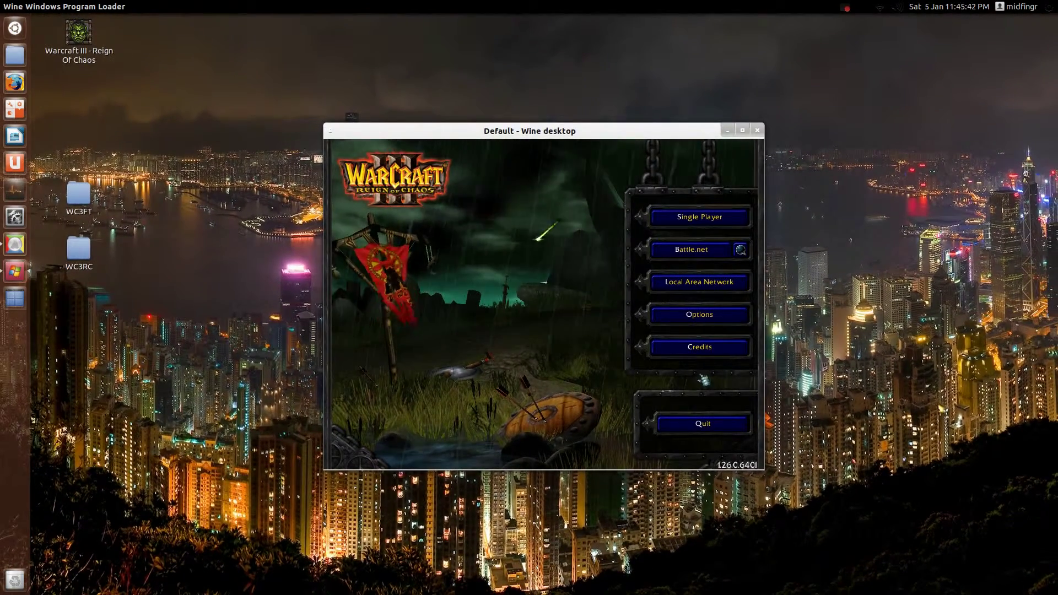
pyautogui.click(703, 315)
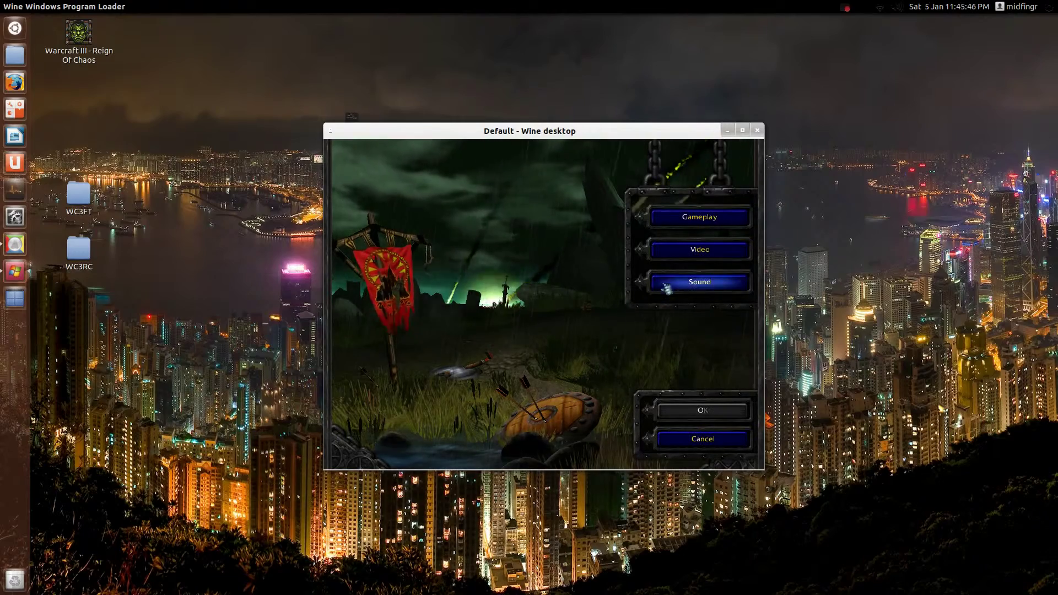
pyautogui.click(682, 257)
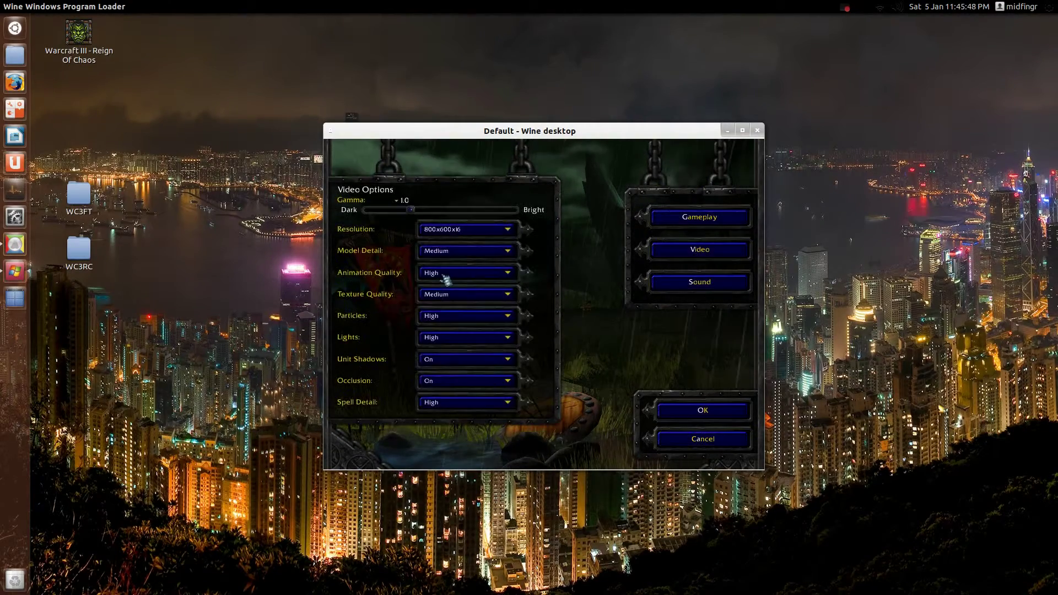
pyautogui.click(508, 230)
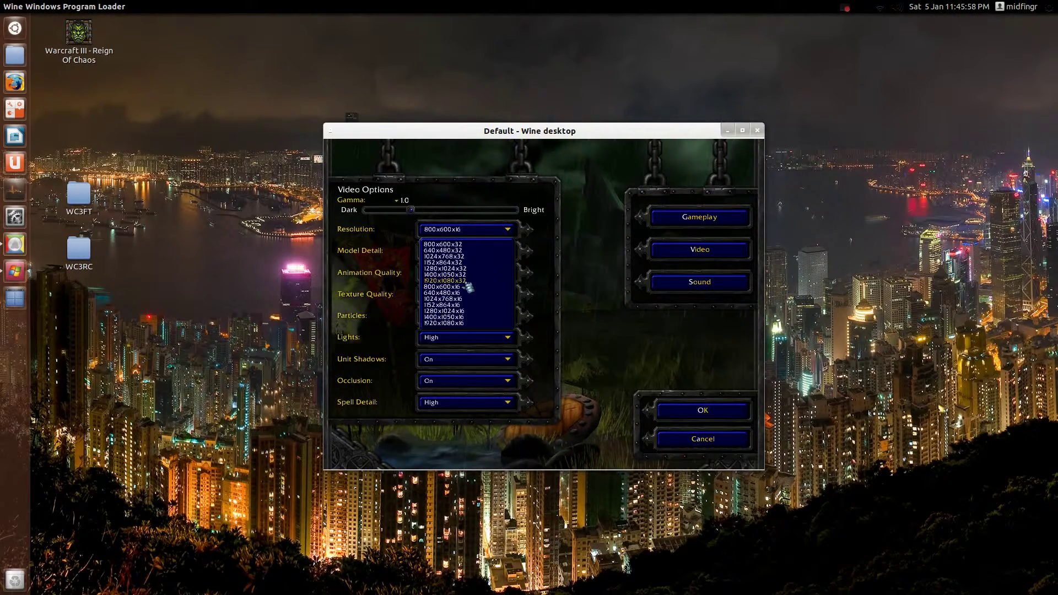
pyautogui.click(693, 424)
pyautogui.click(701, 439)
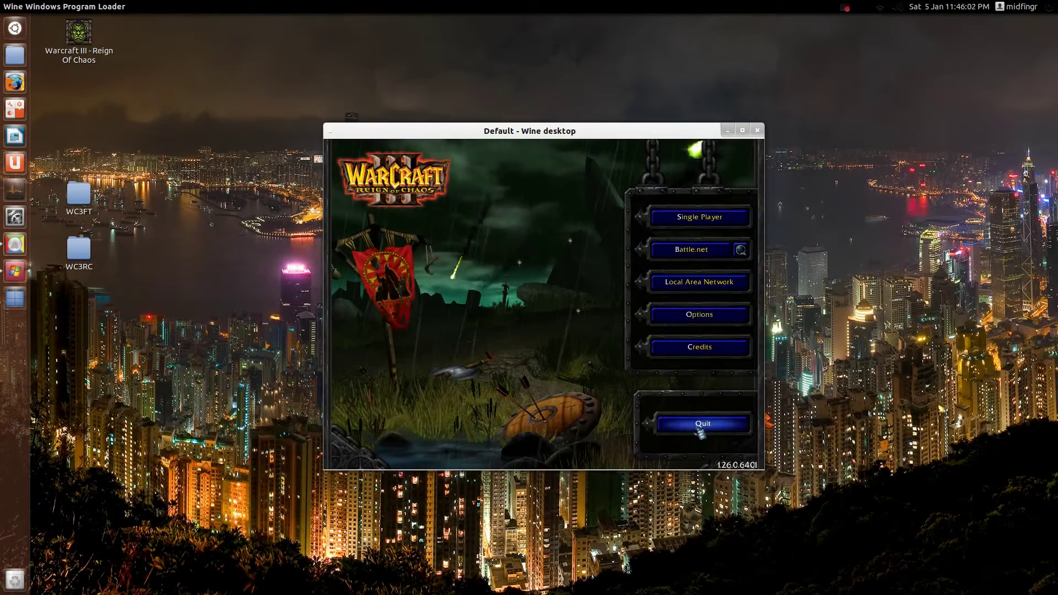
pyautogui.click(699, 428)
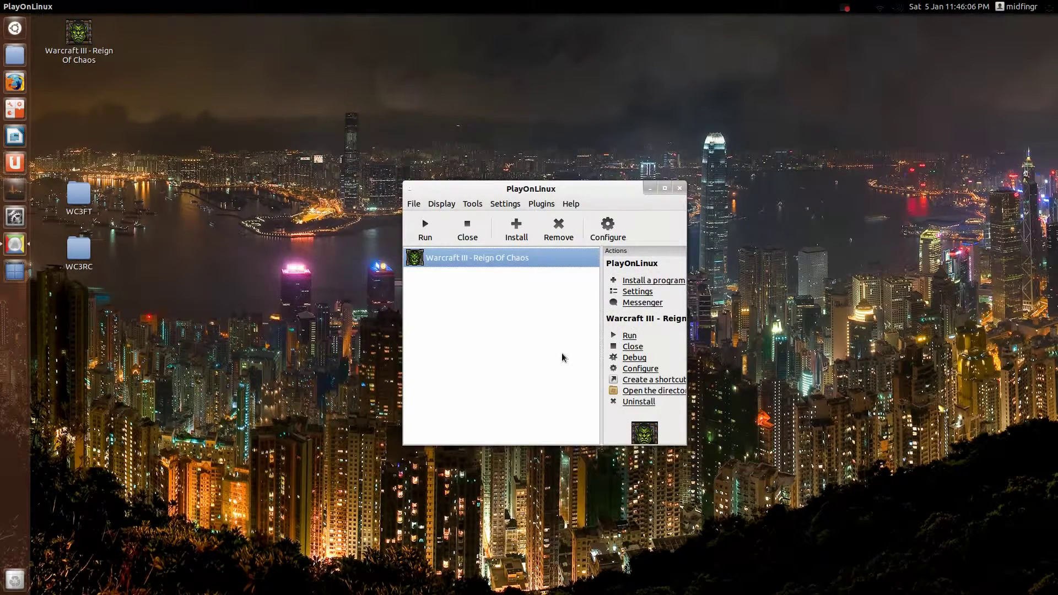
# Turn off virtual desktop emulation in the Wine graphics settings for Warcraft III - Reign Of Chaos and close the configuration windows.
pyautogui.click(608, 227)
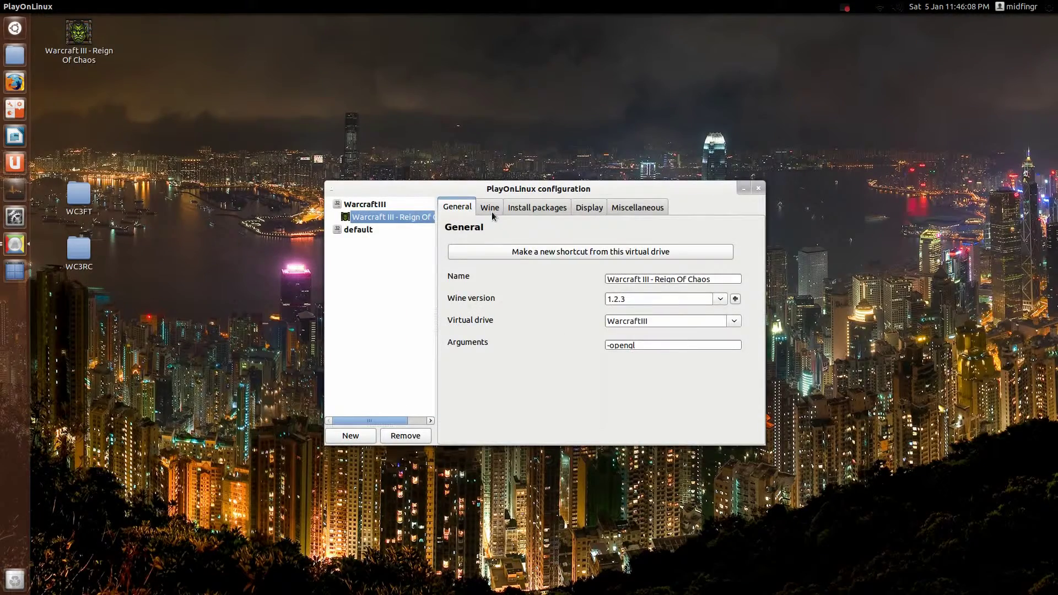
pyautogui.click(491, 213)
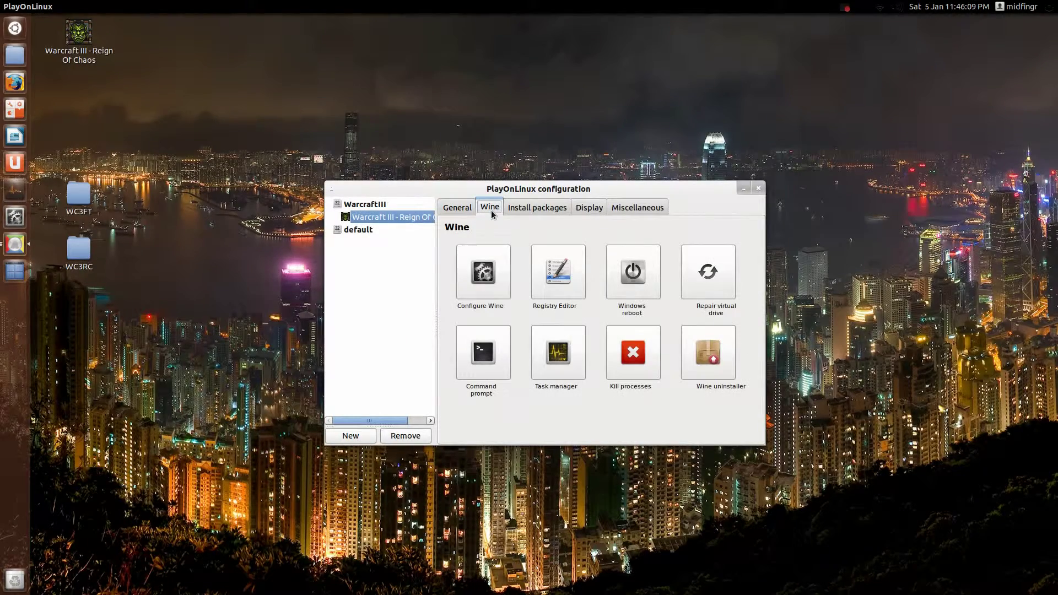
pyautogui.click(502, 329)
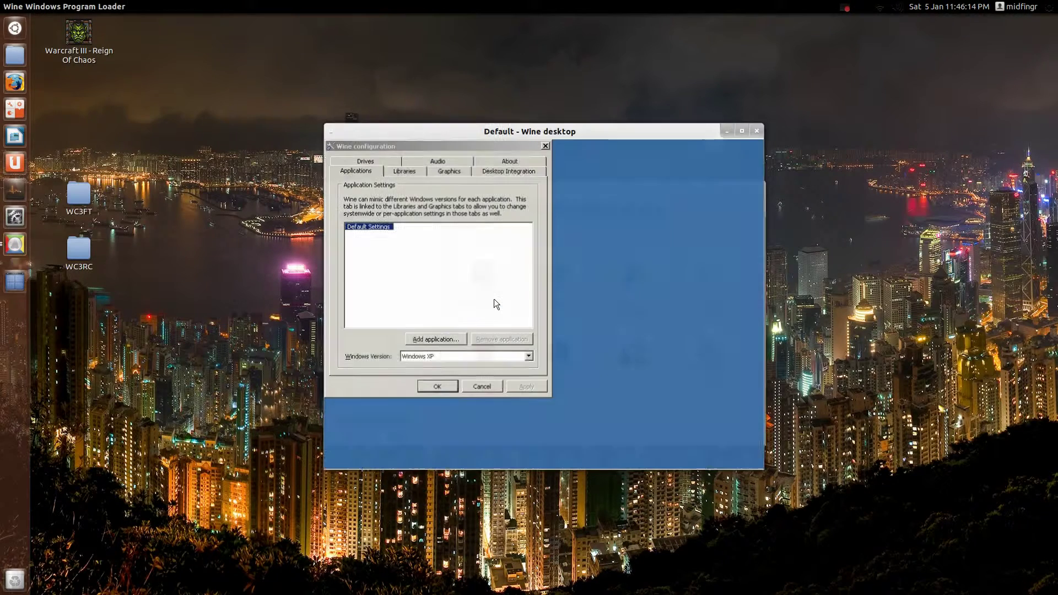
pyautogui.click(450, 172)
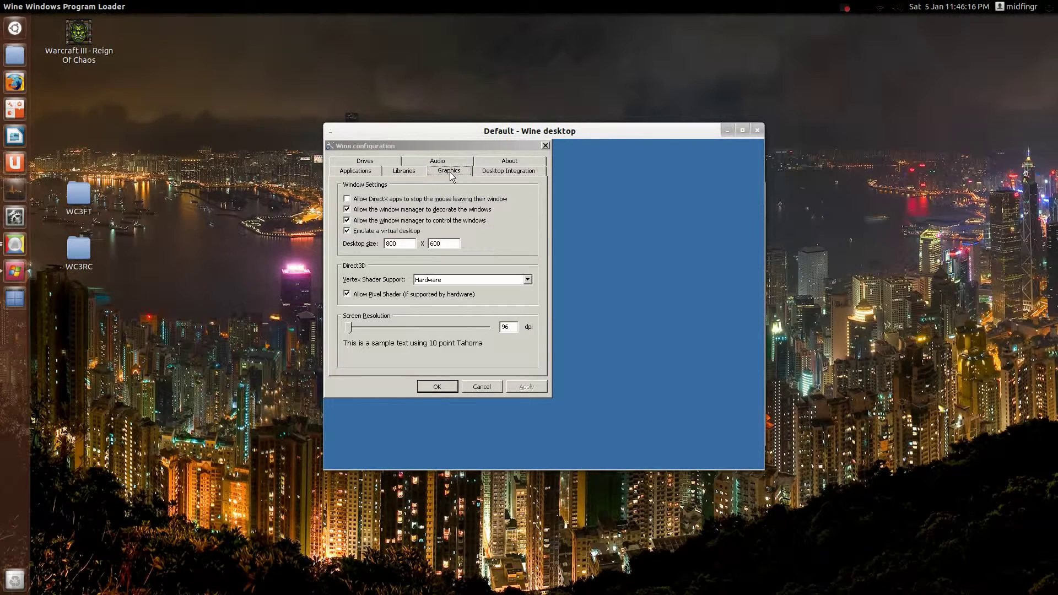
pyautogui.click(367, 232)
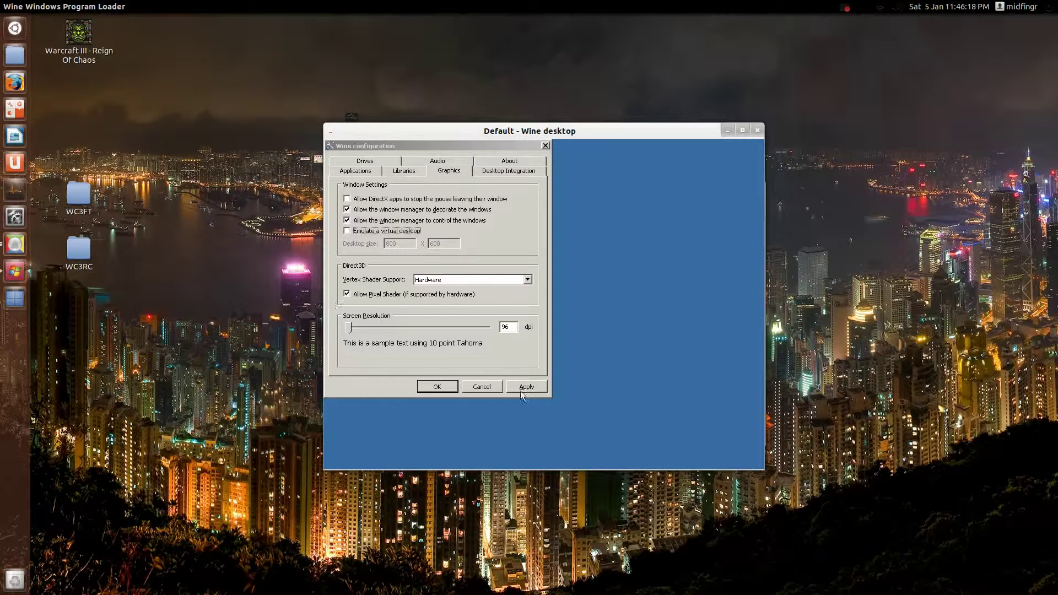
pyautogui.click(522, 393)
pyautogui.click(435, 388)
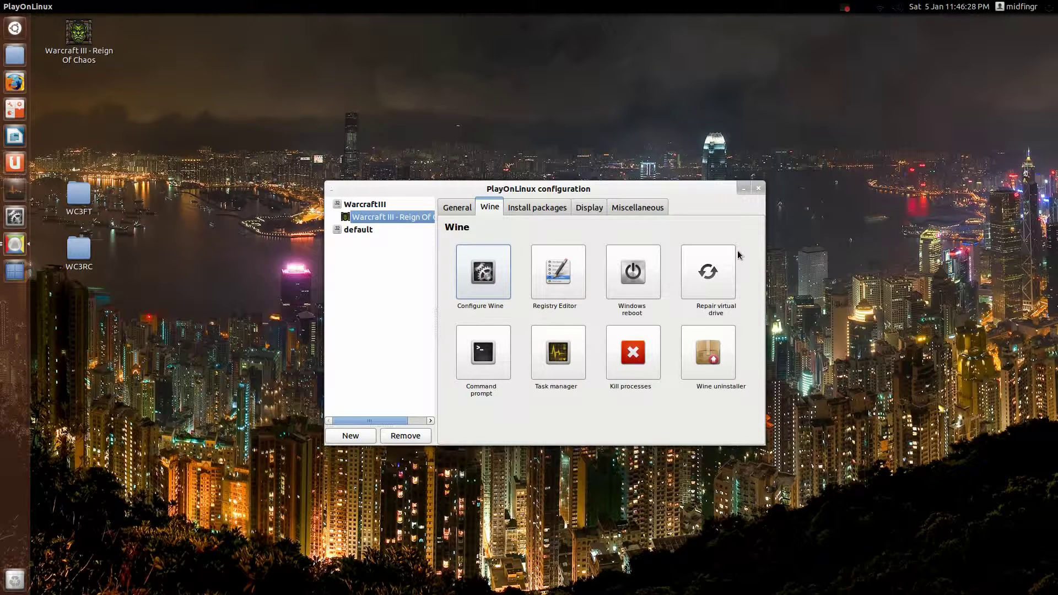
pyautogui.click(775, 232)
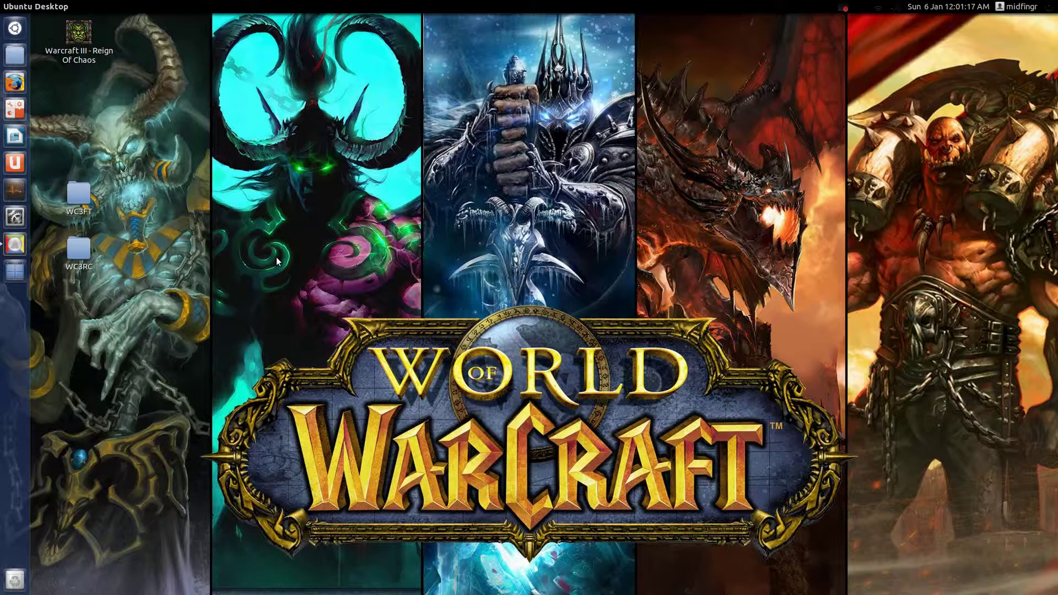
# Search the PlayOnLinux install list for "warc", start installing Warcraft III: The Frozen Throne and continue past the wizard's welcome page.
pyautogui.click(14, 245)
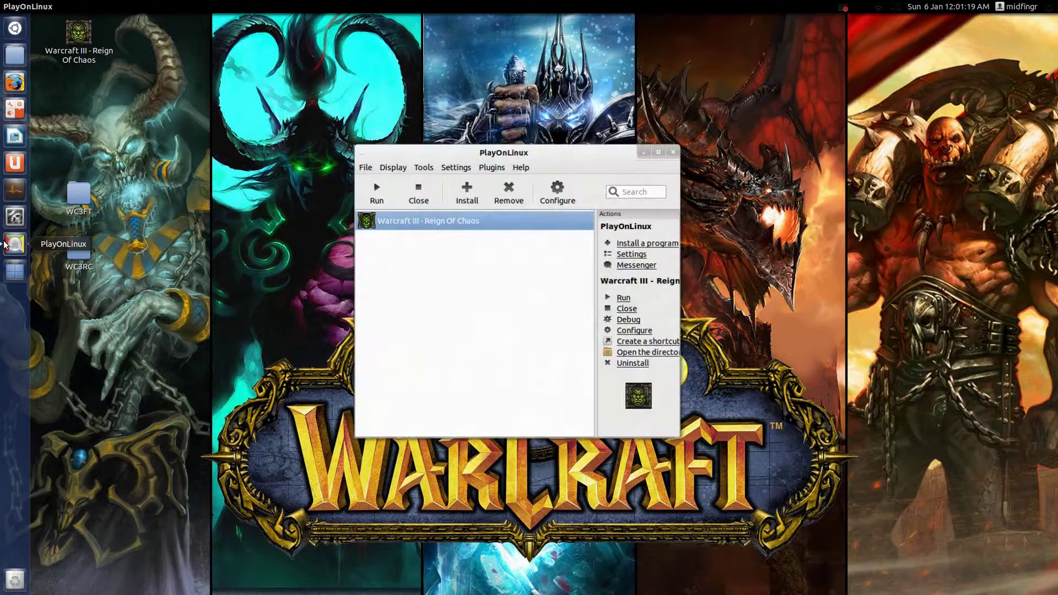
pyautogui.click(463, 190)
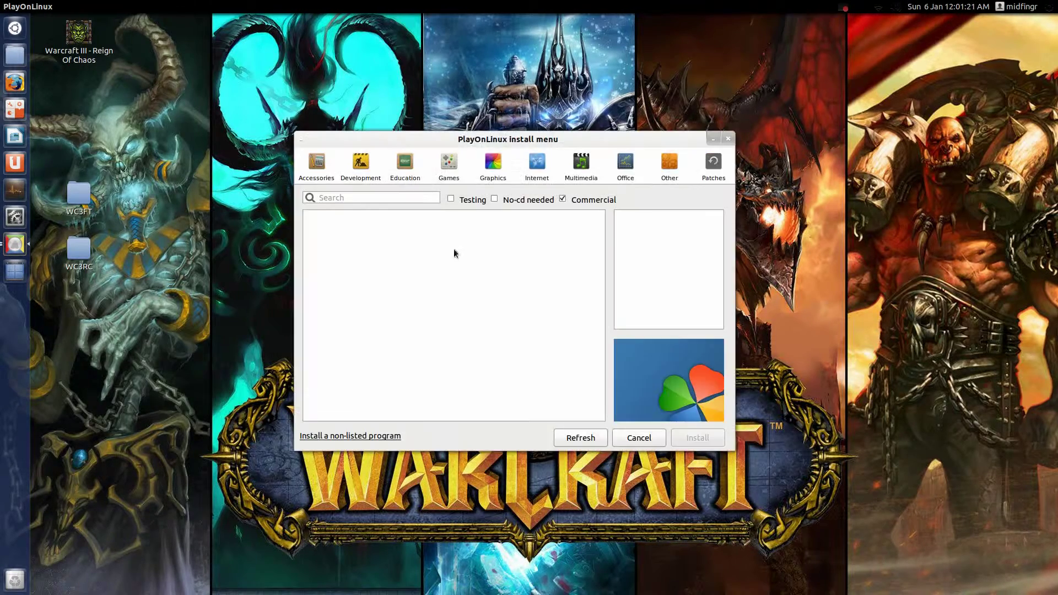
pyautogui.click(360, 198)
pyautogui.moveTo(429, 139); pyautogui.dragTo(495, 140)
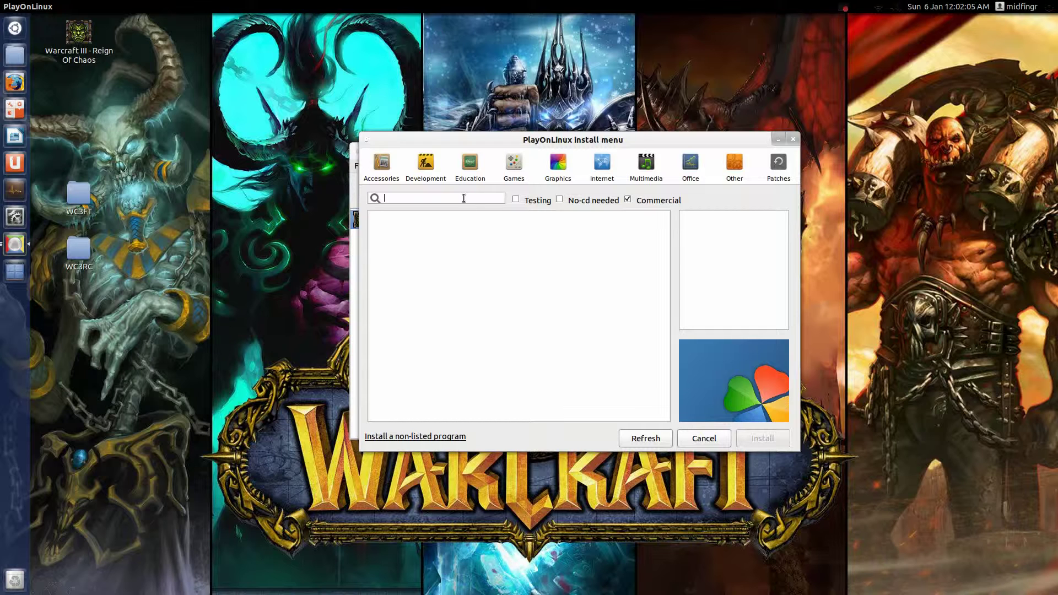
pyautogui.write('warc')
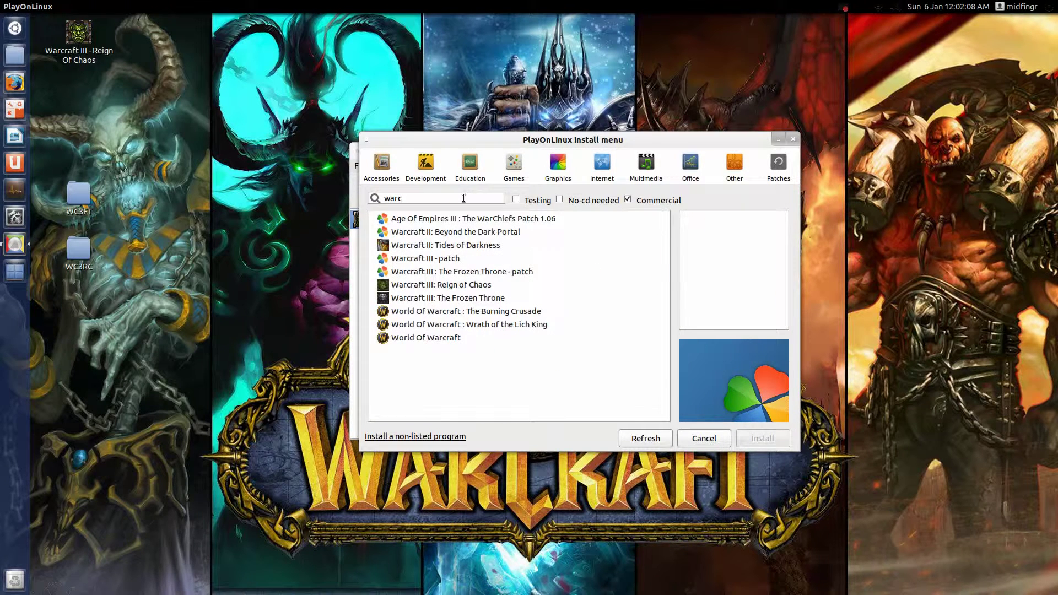
pyautogui.click(481, 299)
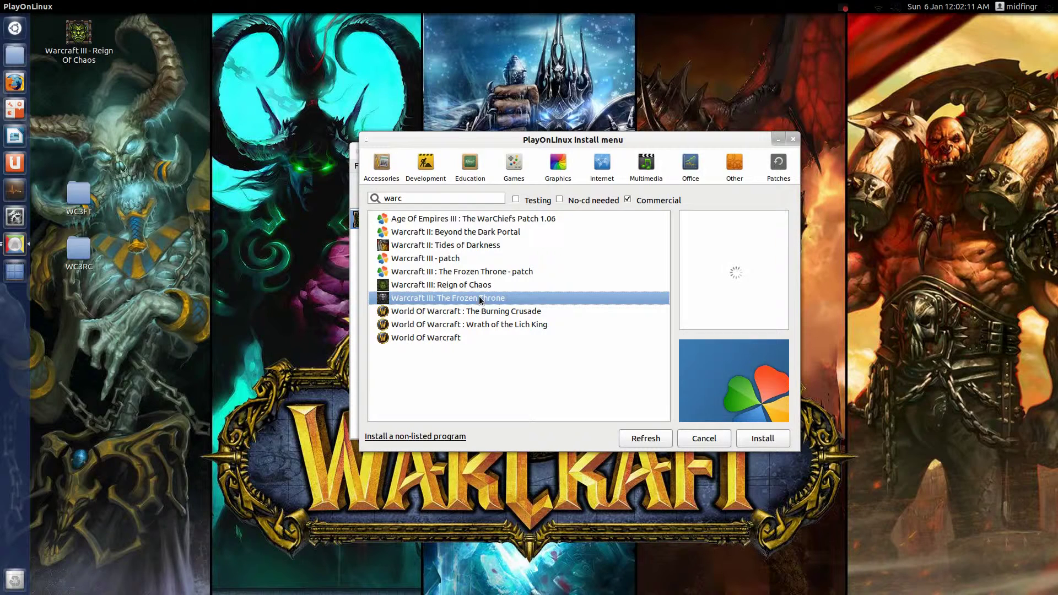
pyautogui.click(765, 439)
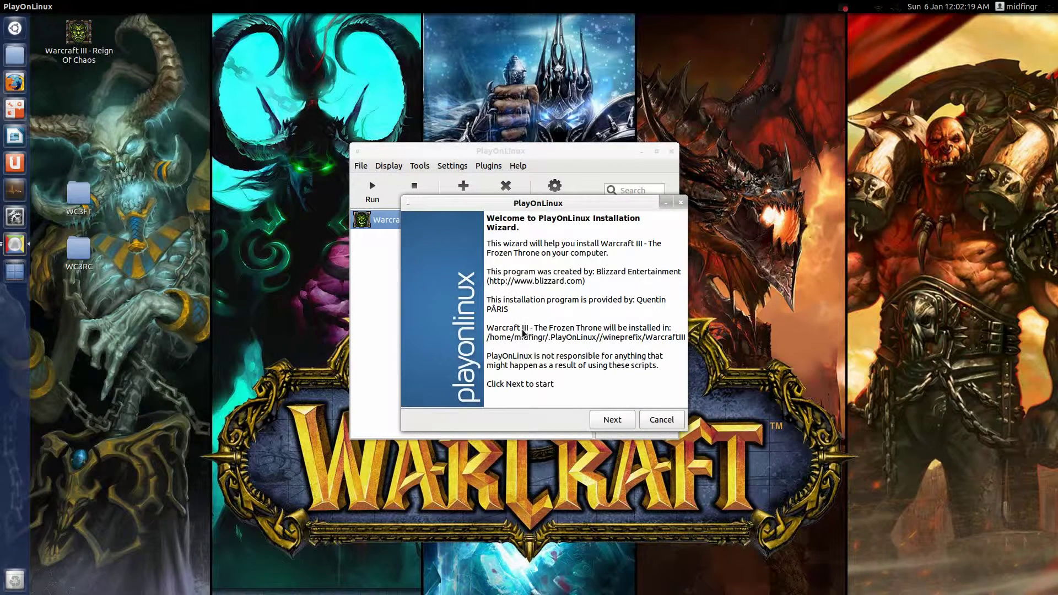
pyautogui.click(608, 421)
# Choose a setup file on the computer as the method, run install.exe from the Desktop's WC3FT folder and exit the Frozen Throne installer.
pyautogui.click(490, 277)
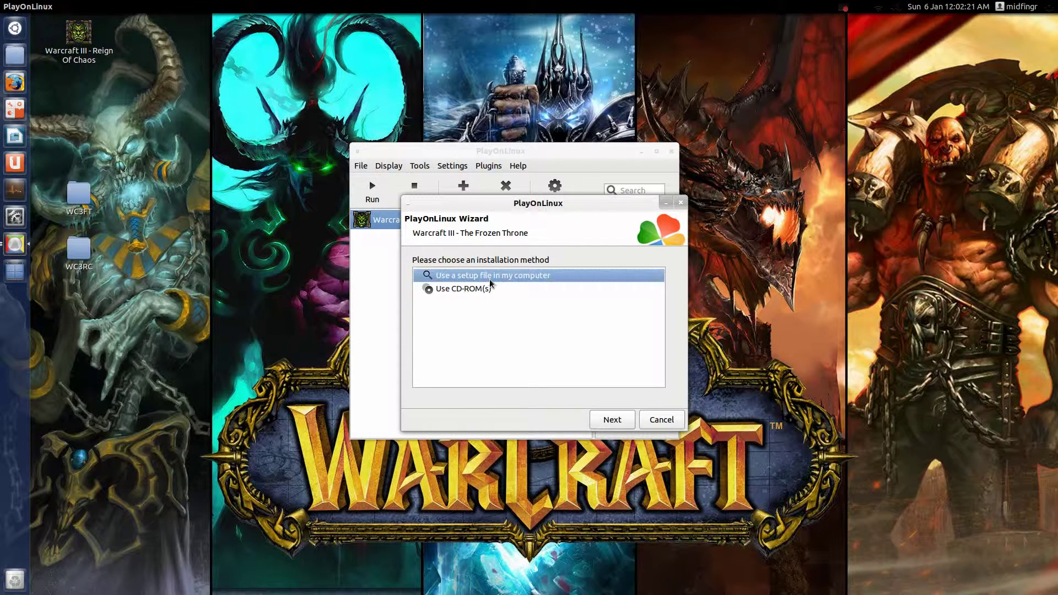
pyautogui.click(611, 420)
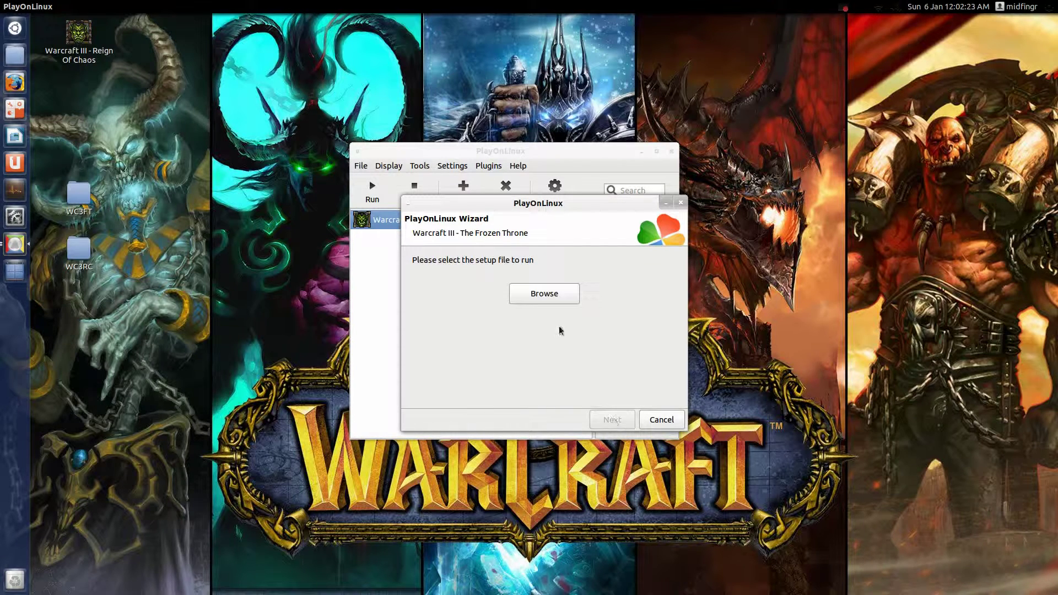
pyautogui.click(541, 298)
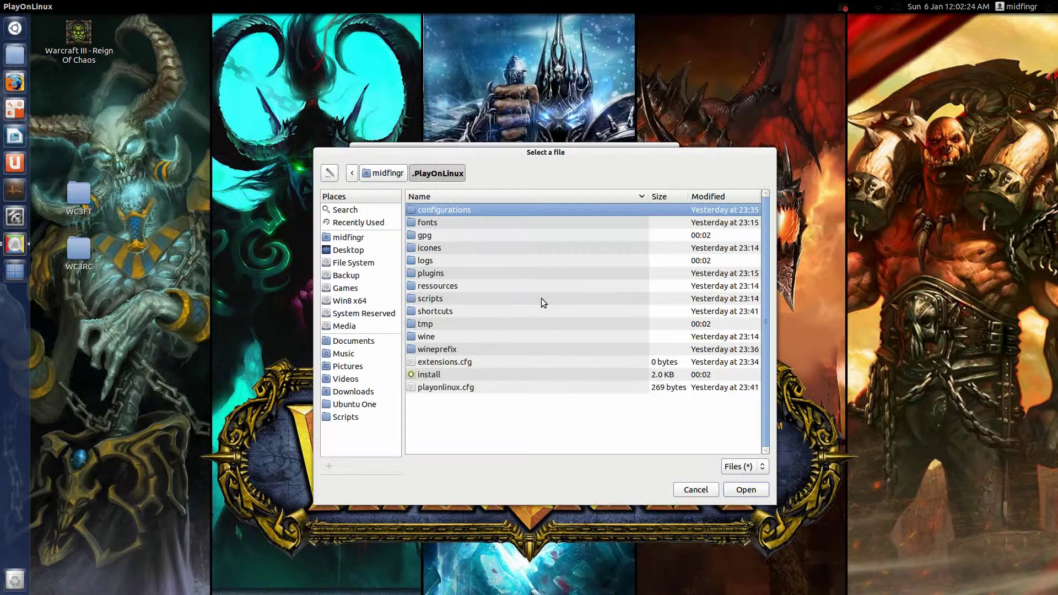
pyautogui.click(347, 252)
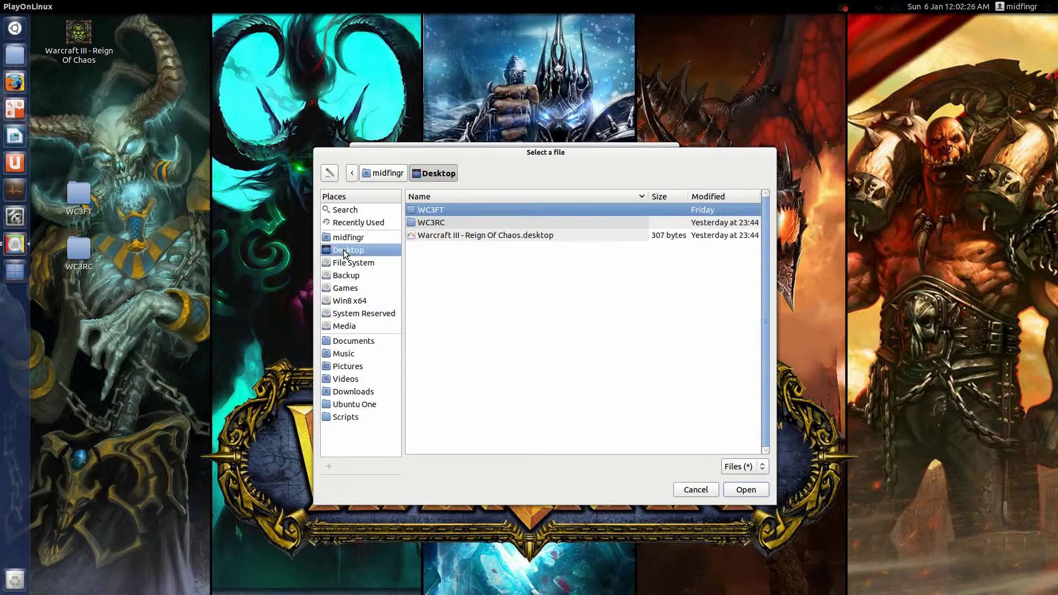
pyautogui.doubleClick(437, 211)
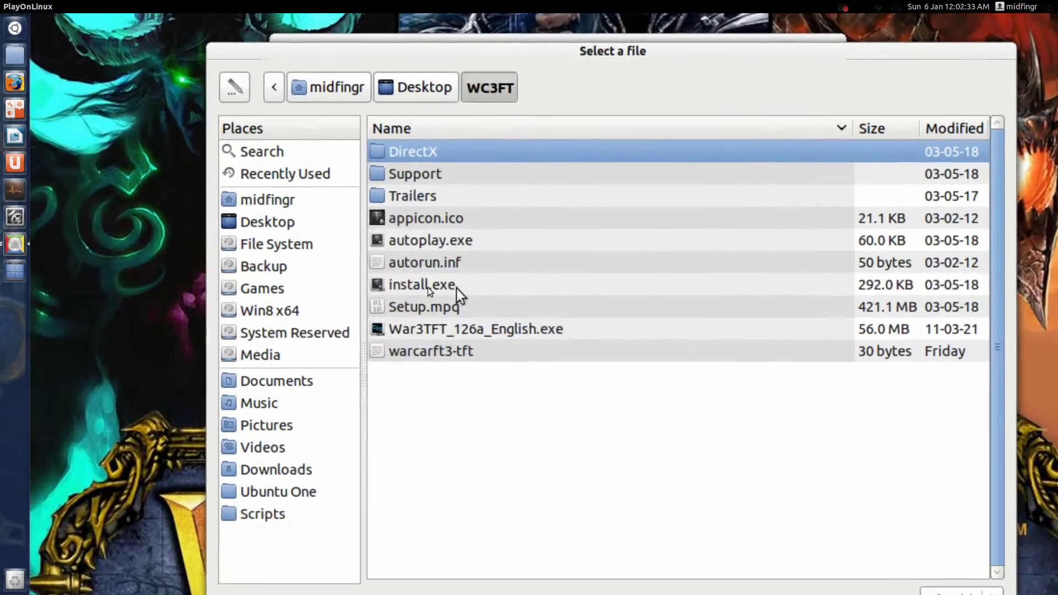
pyautogui.click(425, 287)
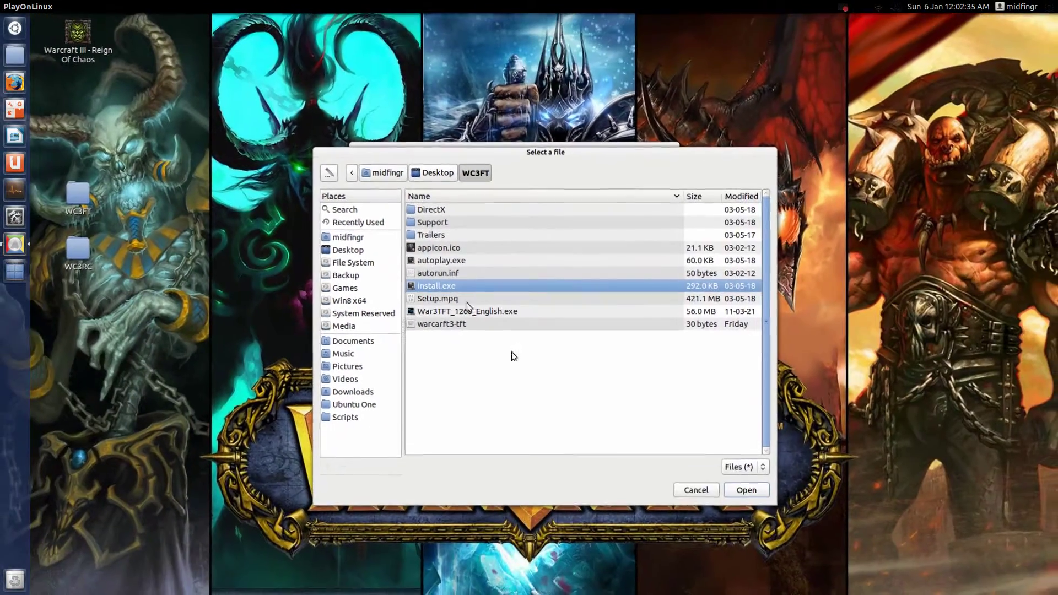
pyautogui.click(737, 492)
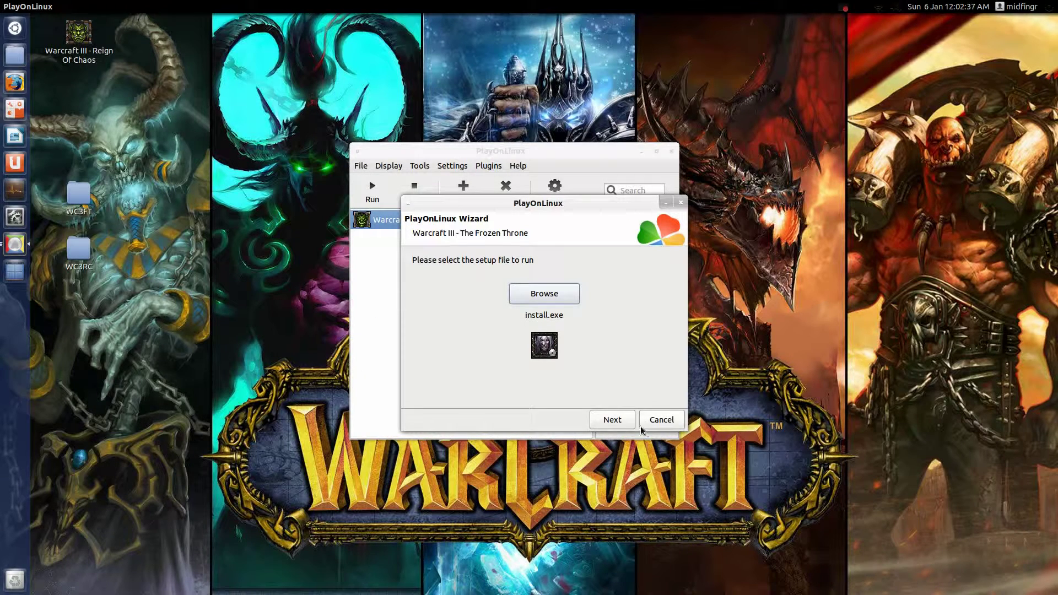
pyautogui.click(620, 421)
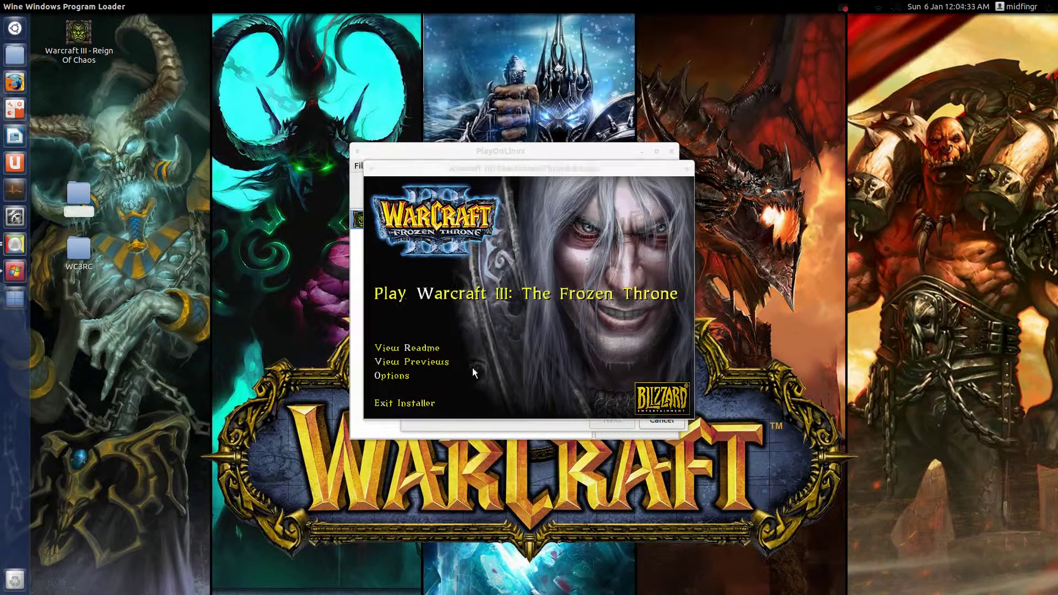
pyautogui.click(390, 406)
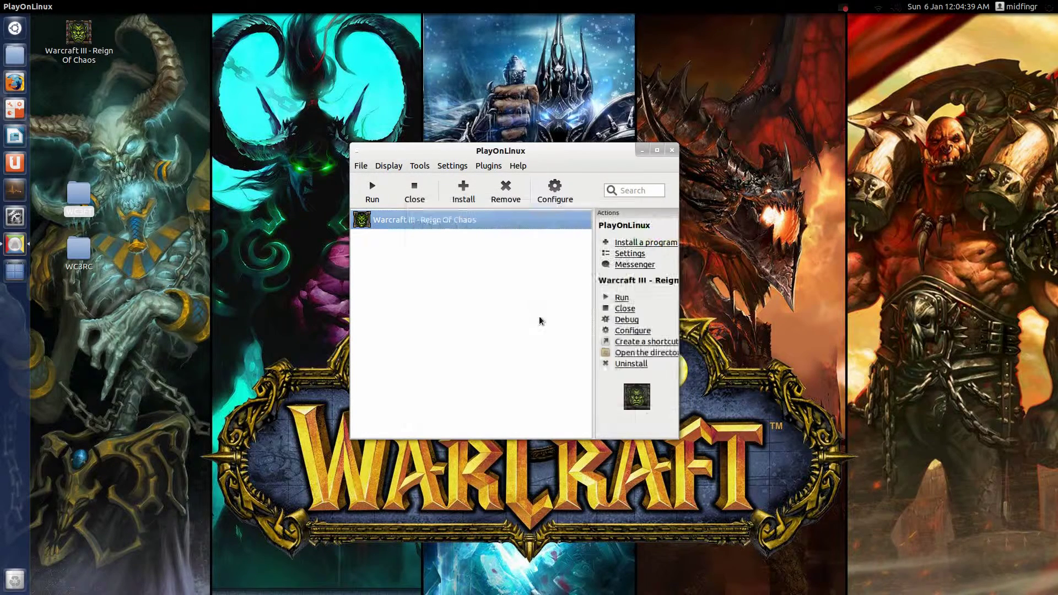
# Set the launch arguments of Warcraft III - The Frozen Throne to "-opengl" in its PlayOnLinux configuration.
pyautogui.click(432, 241)
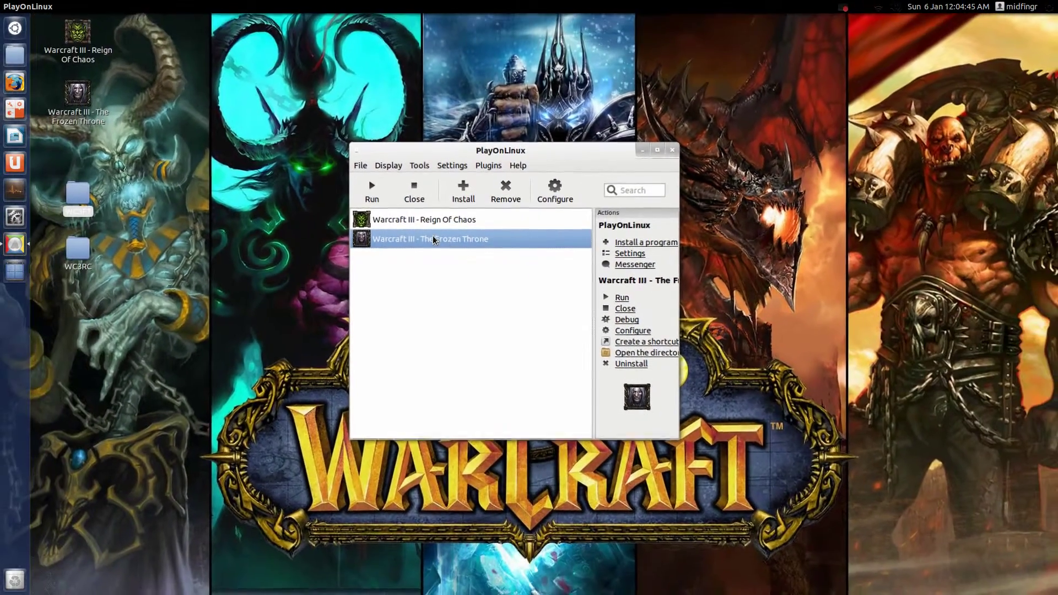
pyautogui.click(563, 190)
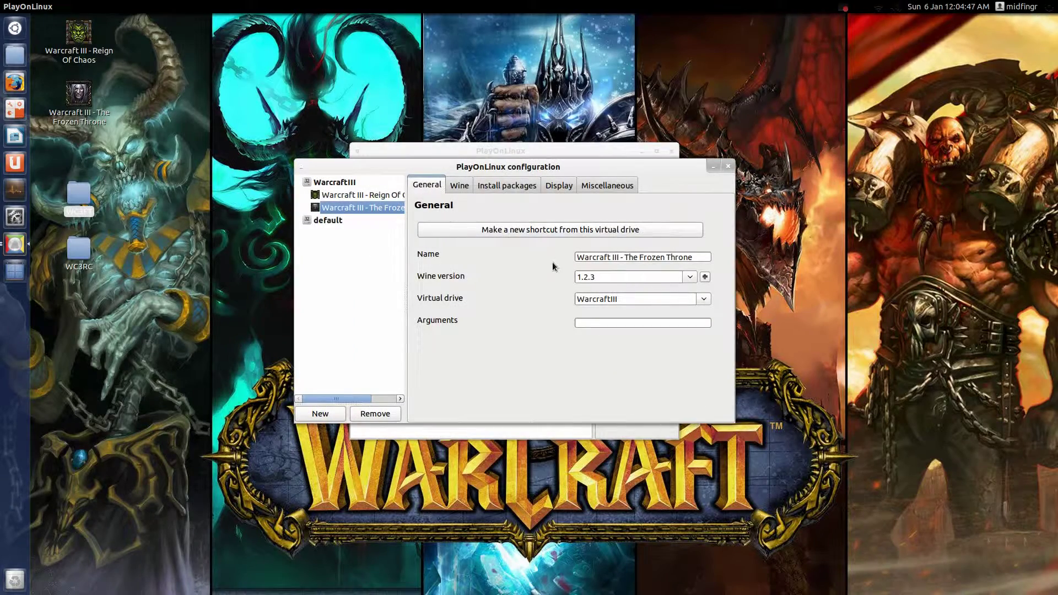
pyautogui.click(589, 324)
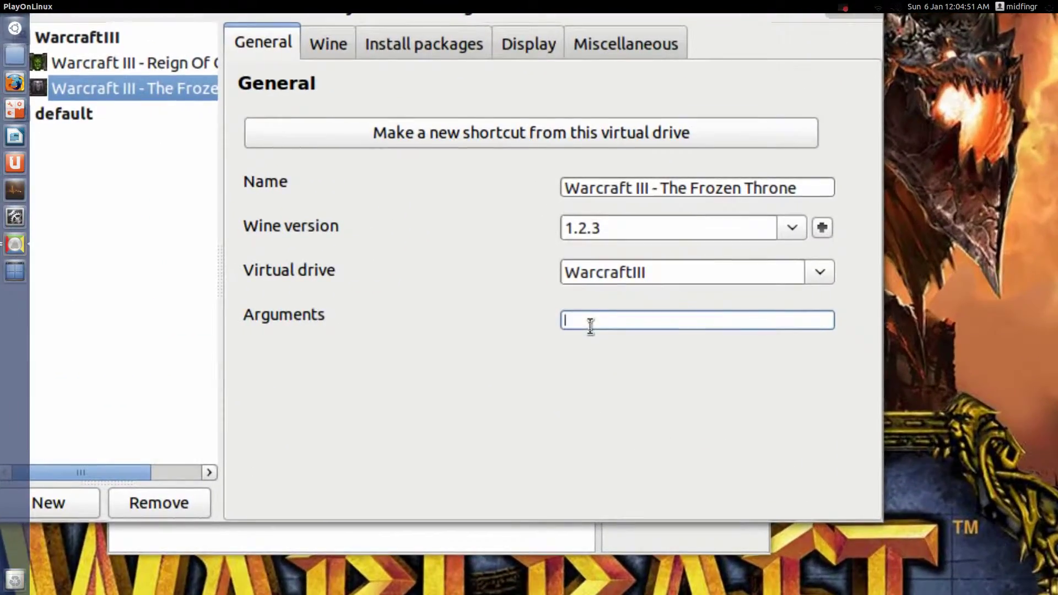
pyautogui.write('-opengl')
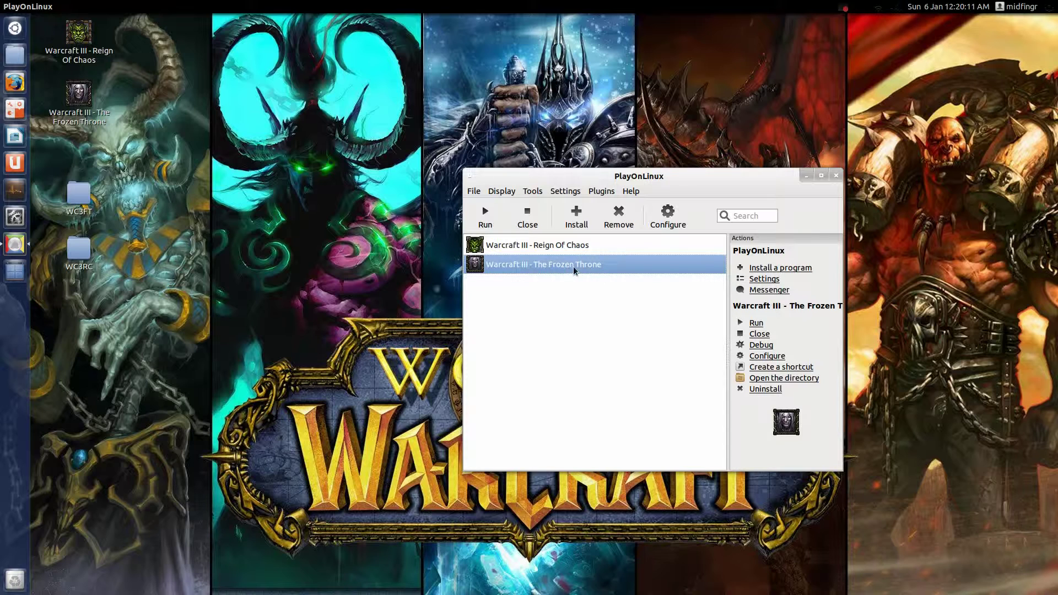
# Search the install list for "warc", start the Warcraft III: The Frozen Throne installation again and continue past the welcome page.
pyautogui.click(577, 215)
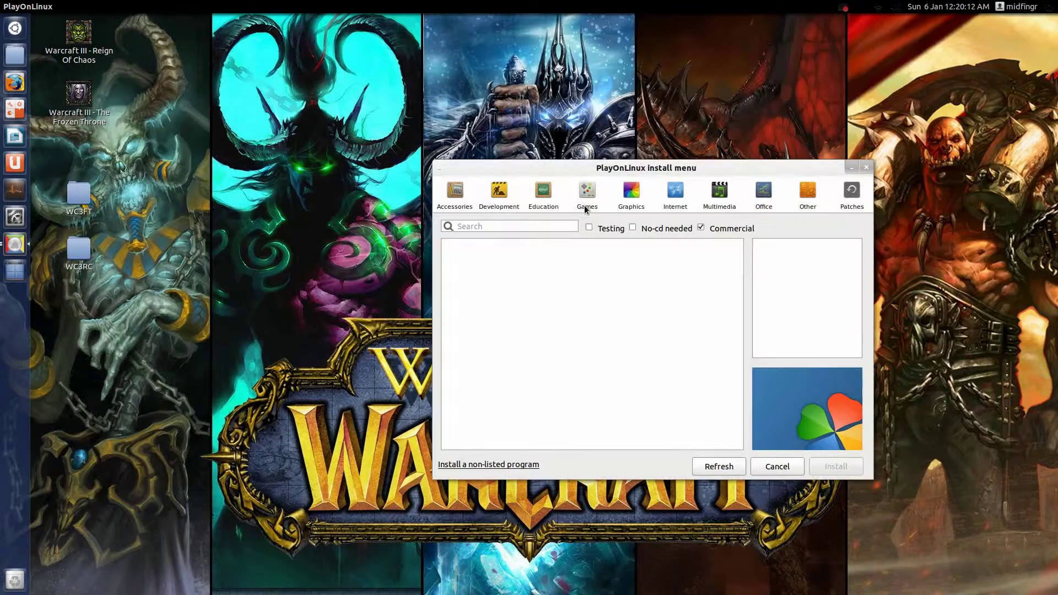
pyautogui.click(852, 190)
pyautogui.click(486, 227)
pyautogui.write('warc')
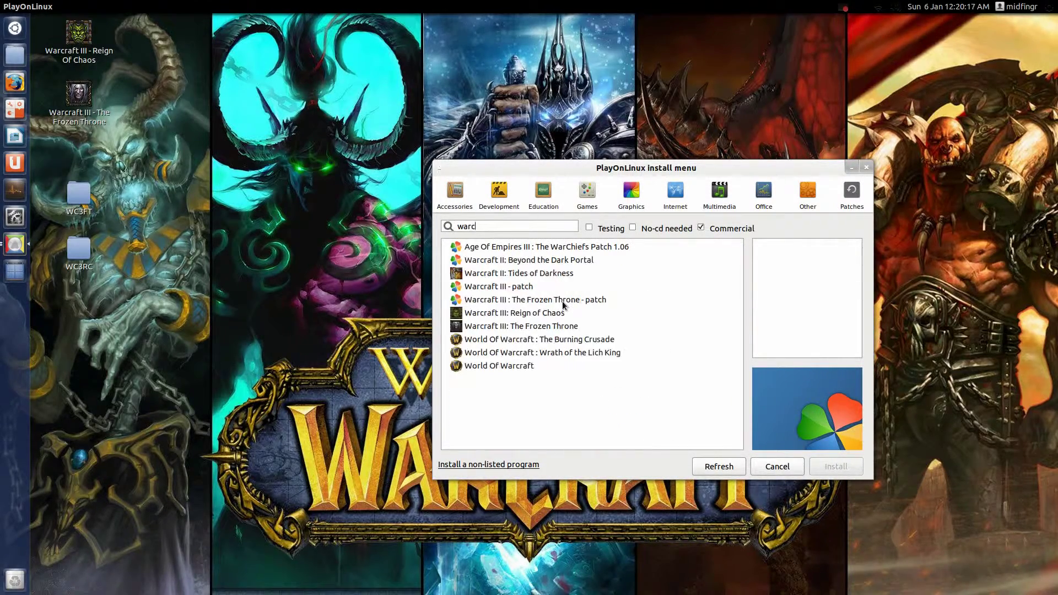
pyautogui.click(528, 327)
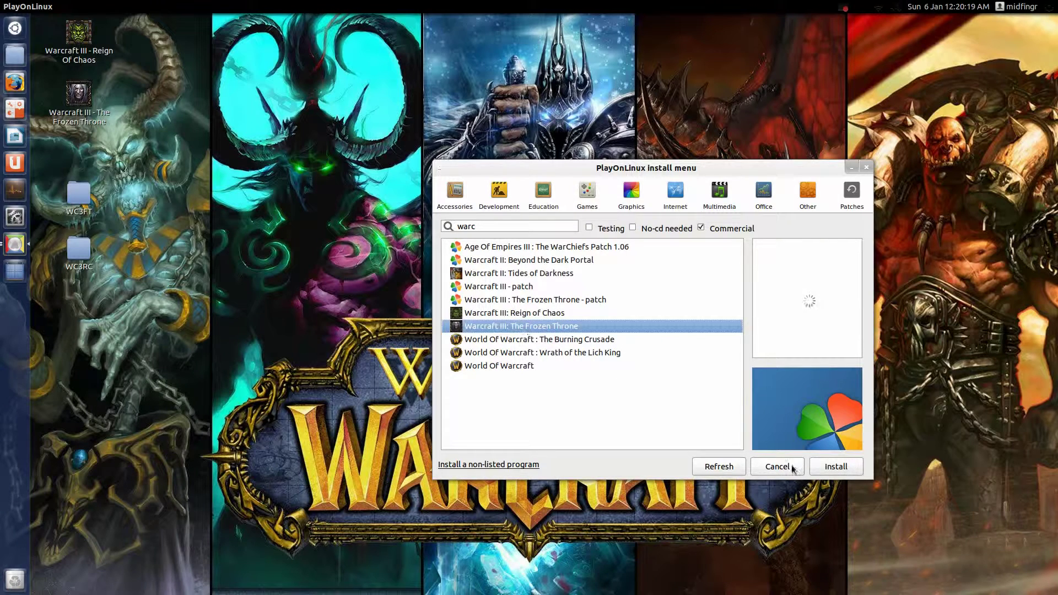
pyautogui.click(833, 467)
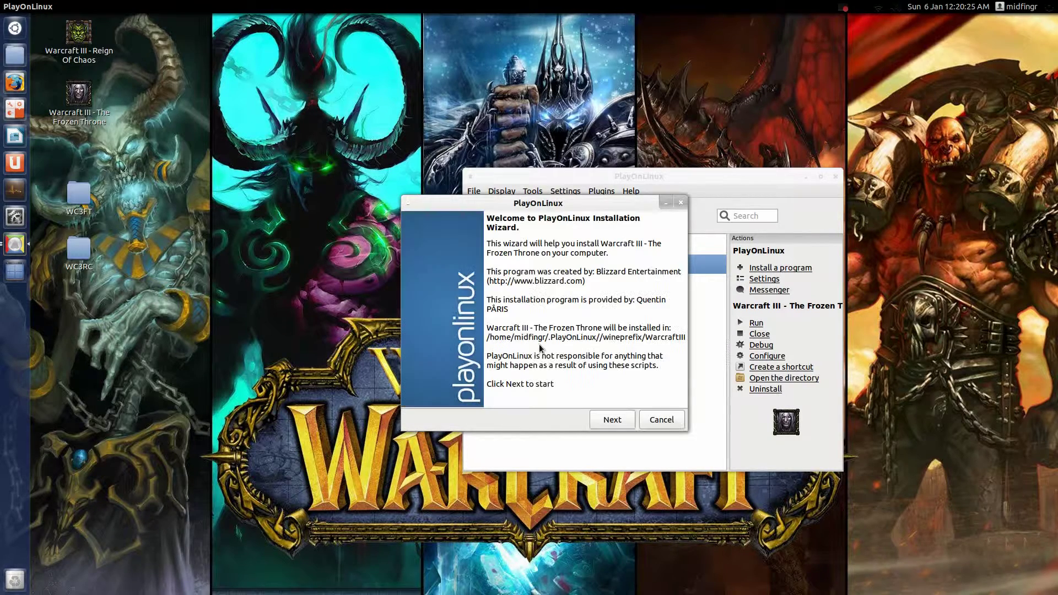
pyautogui.click(612, 423)
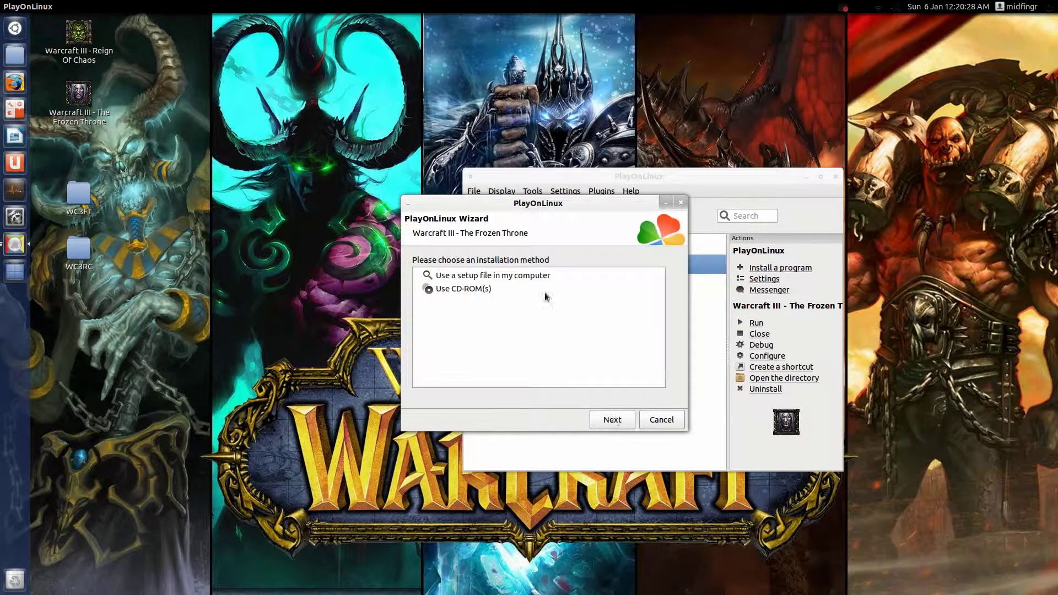
# Choose a setup file on the computer as the method and select War3TFT_126a_English.exe from the Desktop's WC3FT folder.
pyautogui.click(527, 277)
pyautogui.click(612, 420)
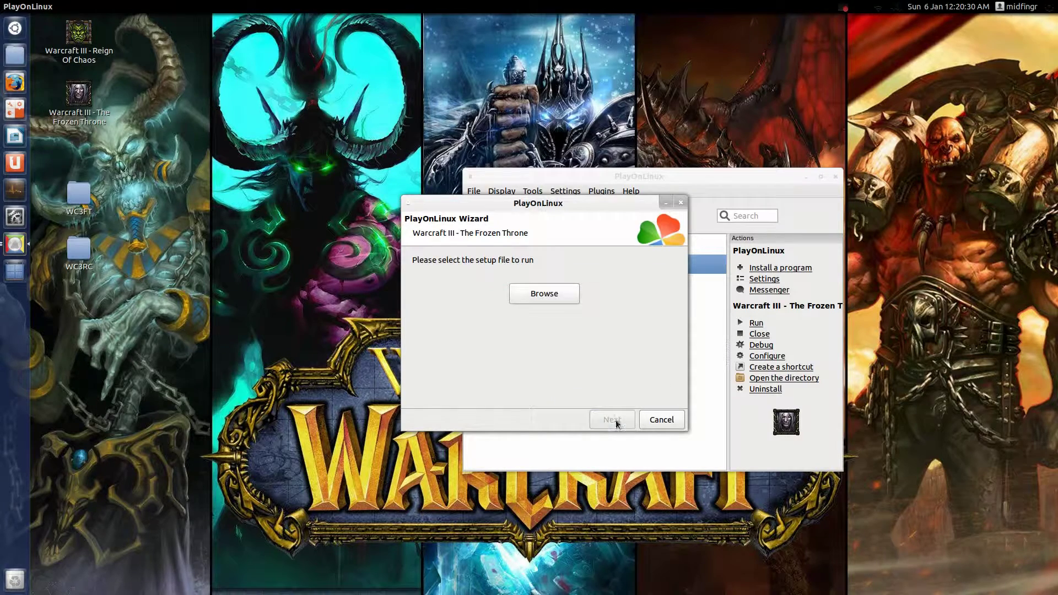
pyautogui.click(545, 298)
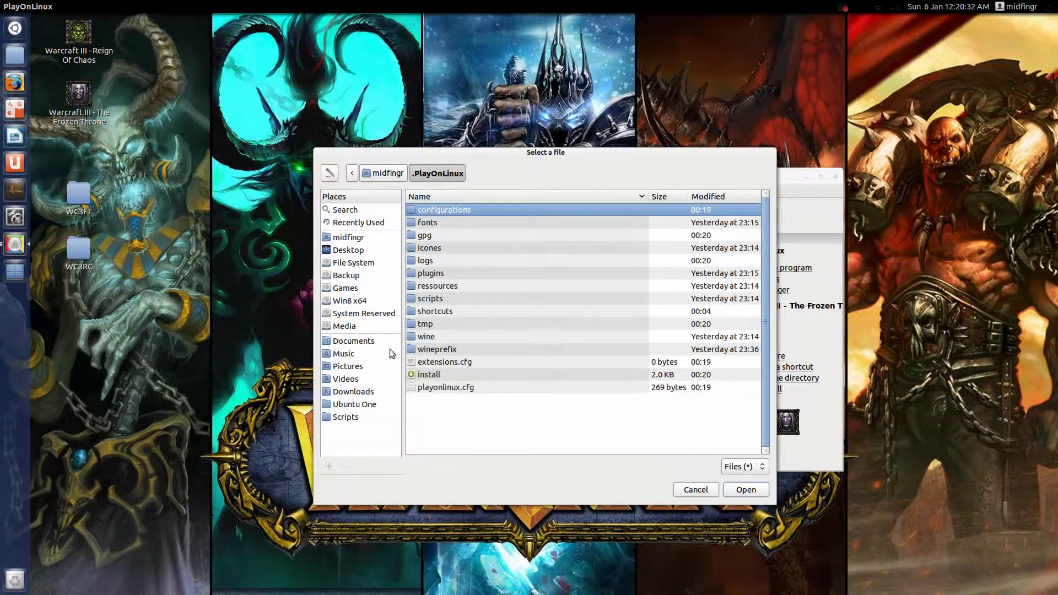
pyautogui.click(349, 251)
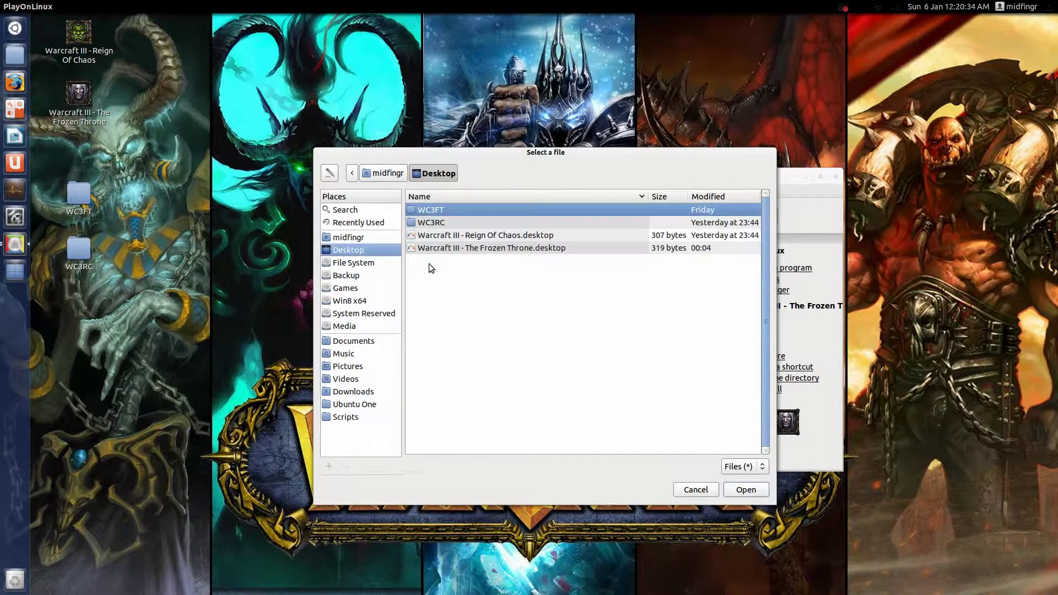
pyautogui.doubleClick(441, 214)
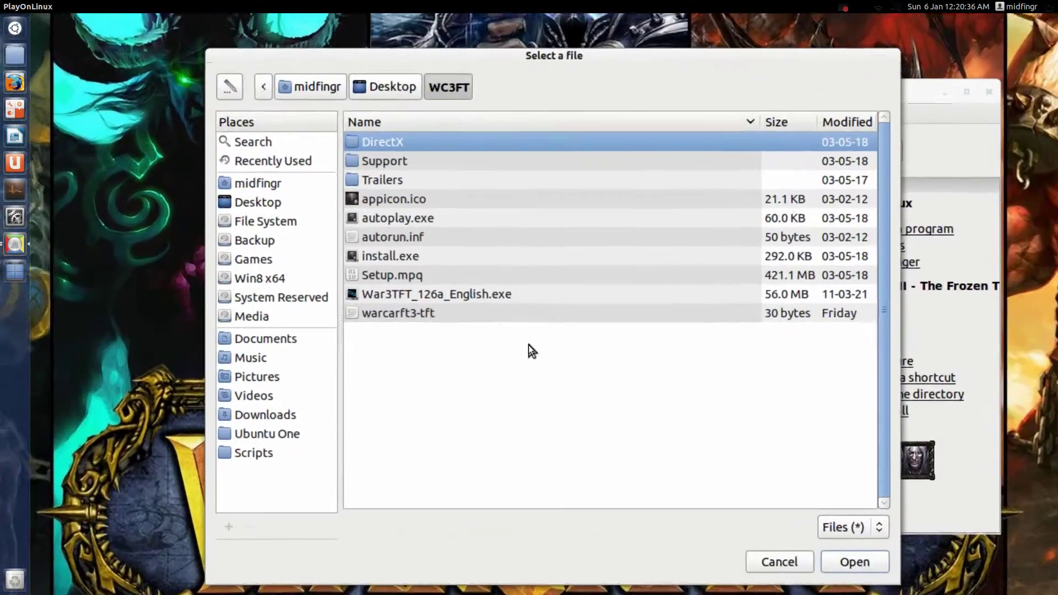
pyautogui.click(488, 297)
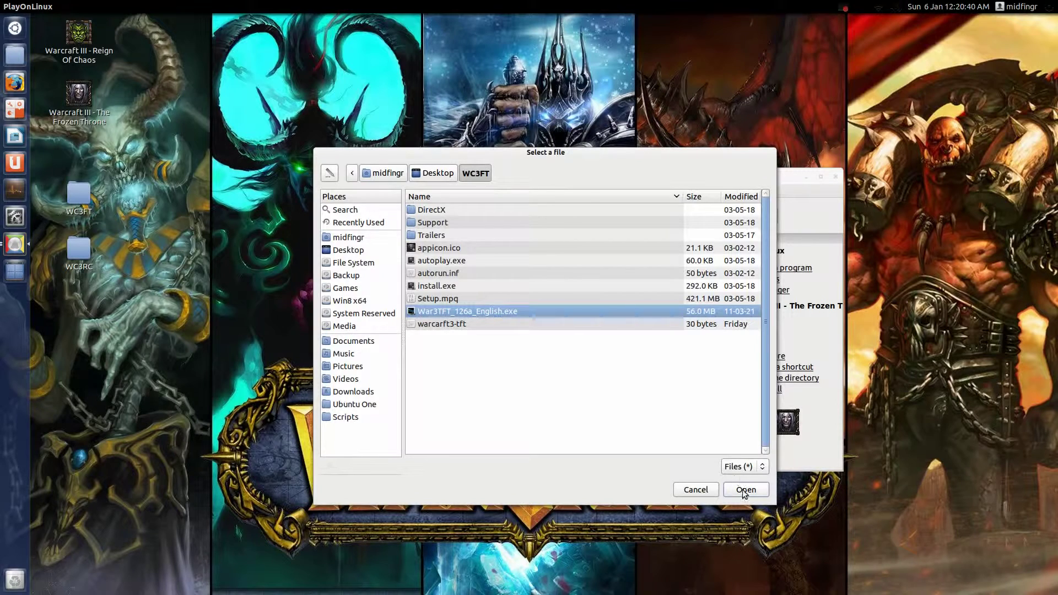
pyautogui.click(745, 490)
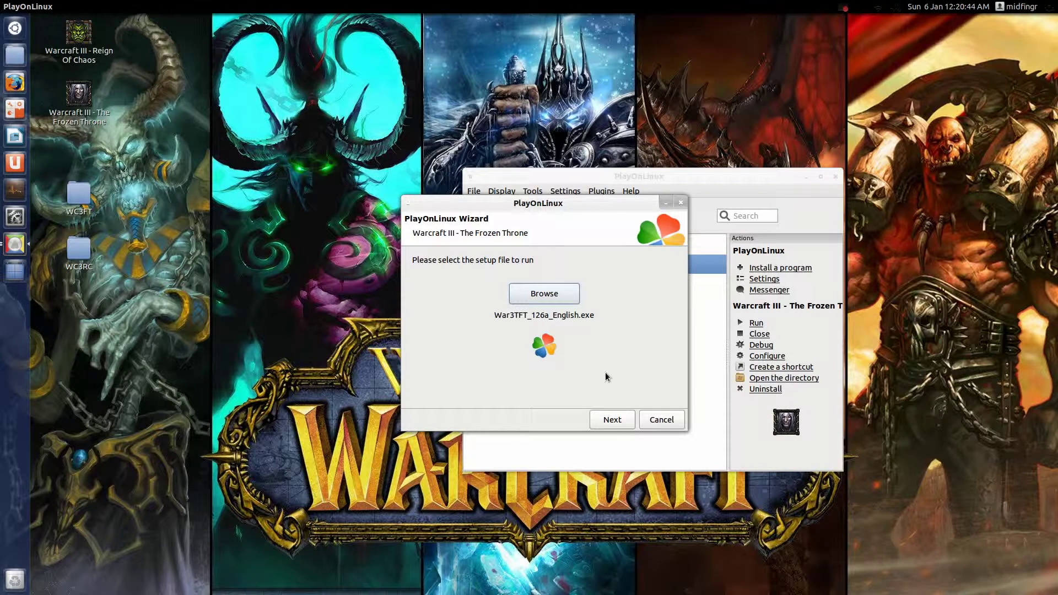
# Run the selected Frozen Throne patch, close the Blizzard Updater message and quit the game.
pyautogui.click(618, 422)
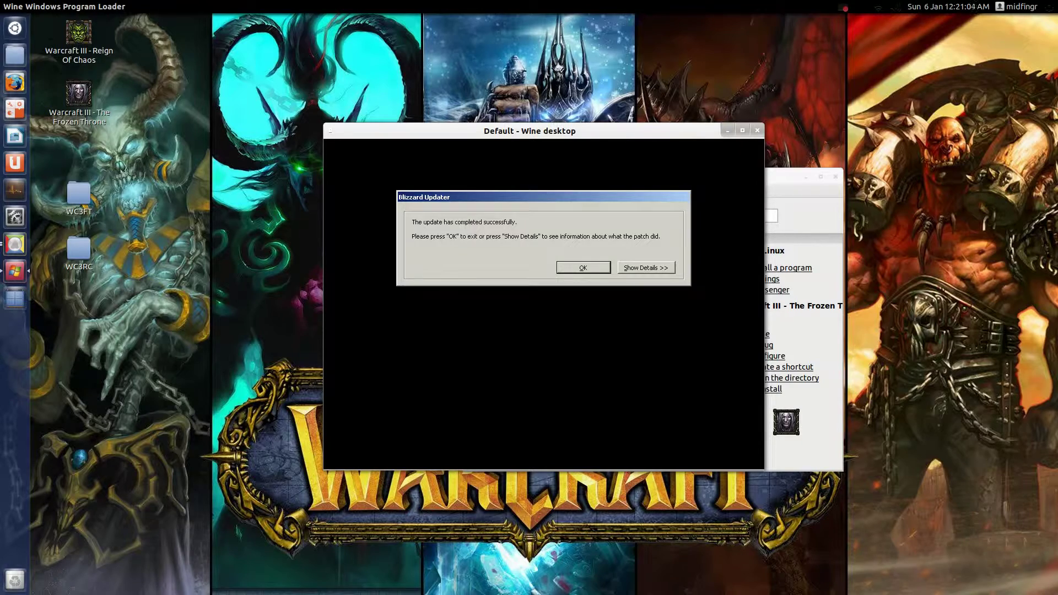
pyautogui.press('Return')
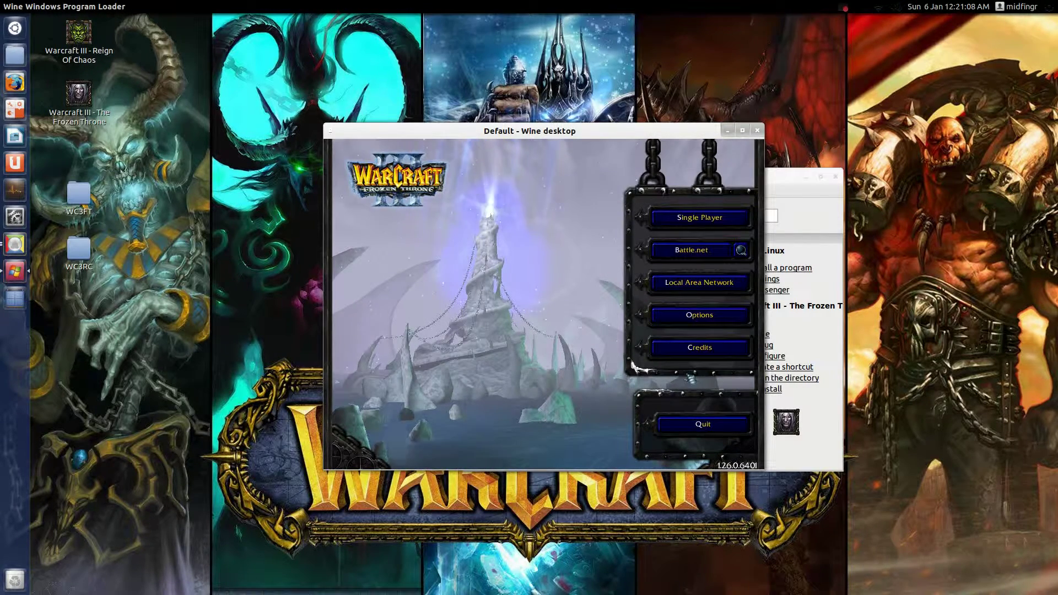
pyautogui.click(699, 425)
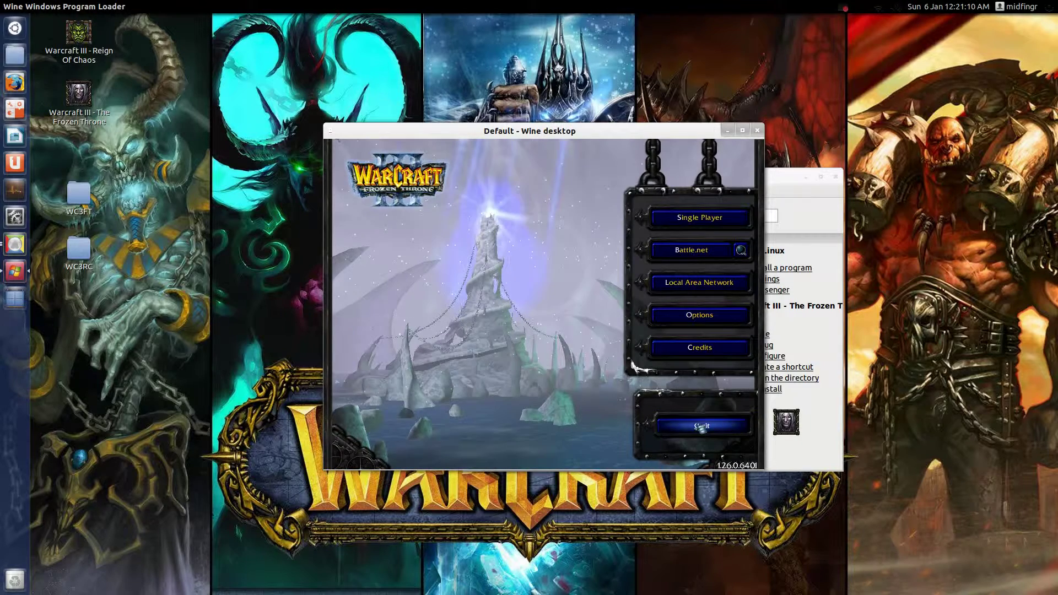